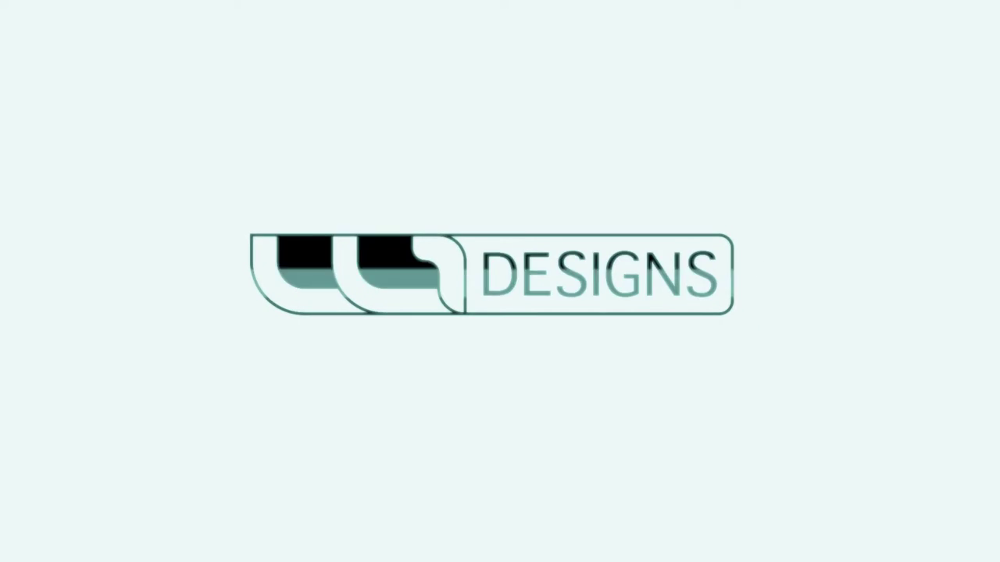
# Step: Scroll the nba nicknames.ai canvas to bring the blue KING face sketch into view
pyautogui.scroll(-5, 601, 229)
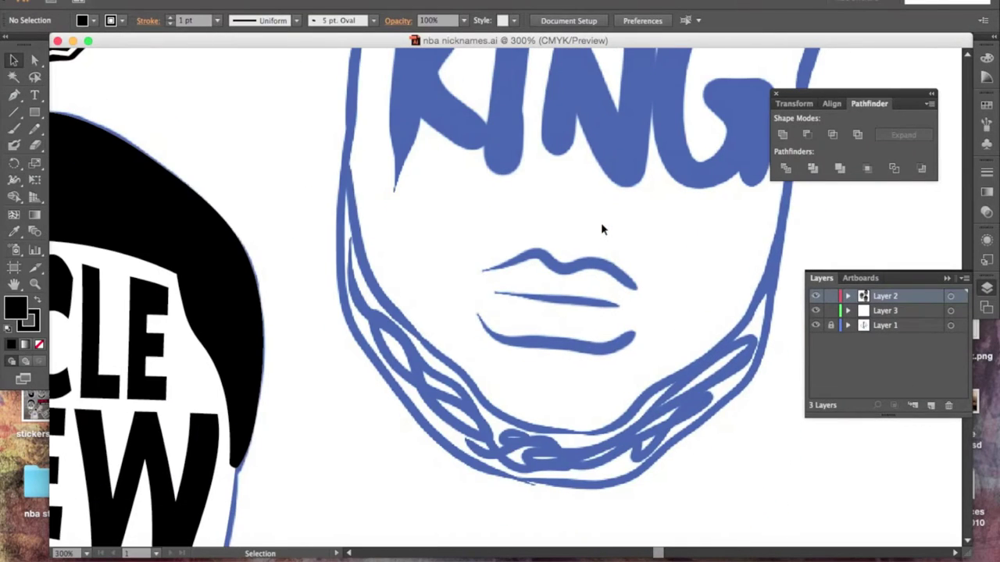
# Step: Pen-trace a closed black crown shape along the hairline above the KING lettering
pyautogui.press('p')
pyautogui.scroll(10, 285, 353)
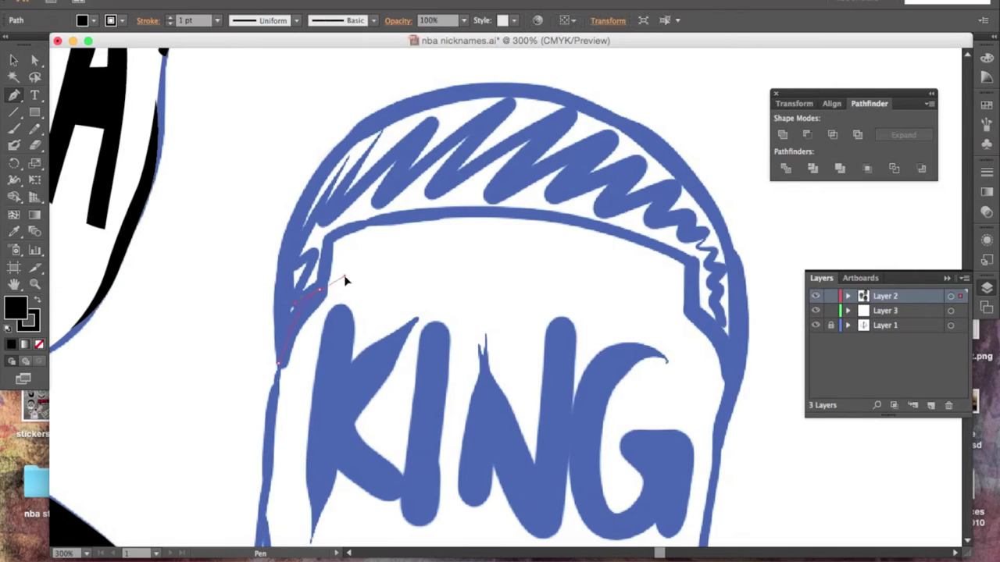
pyautogui.click(279, 363)
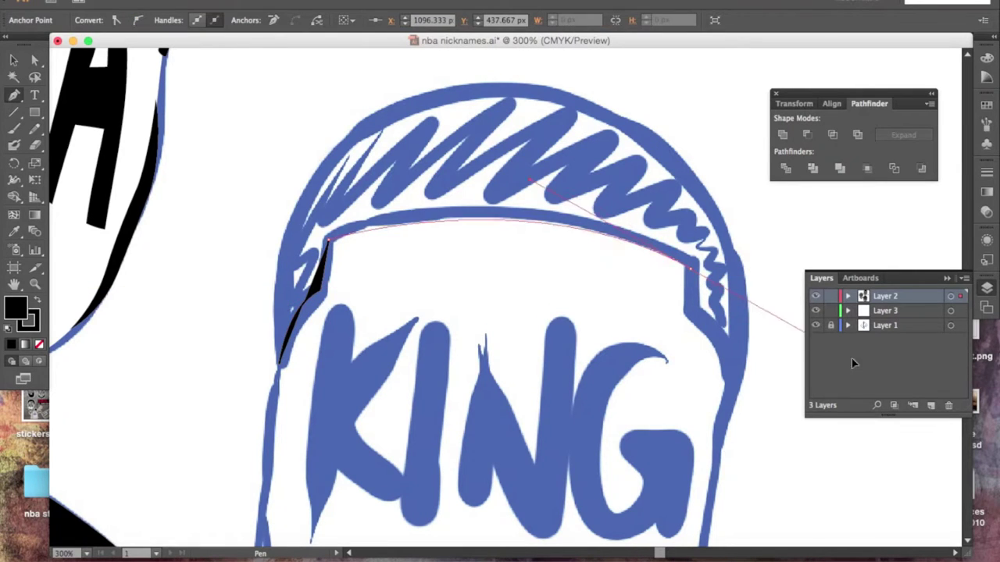
pyautogui.moveTo(875, 375); pyautogui.dragTo(734, 398)
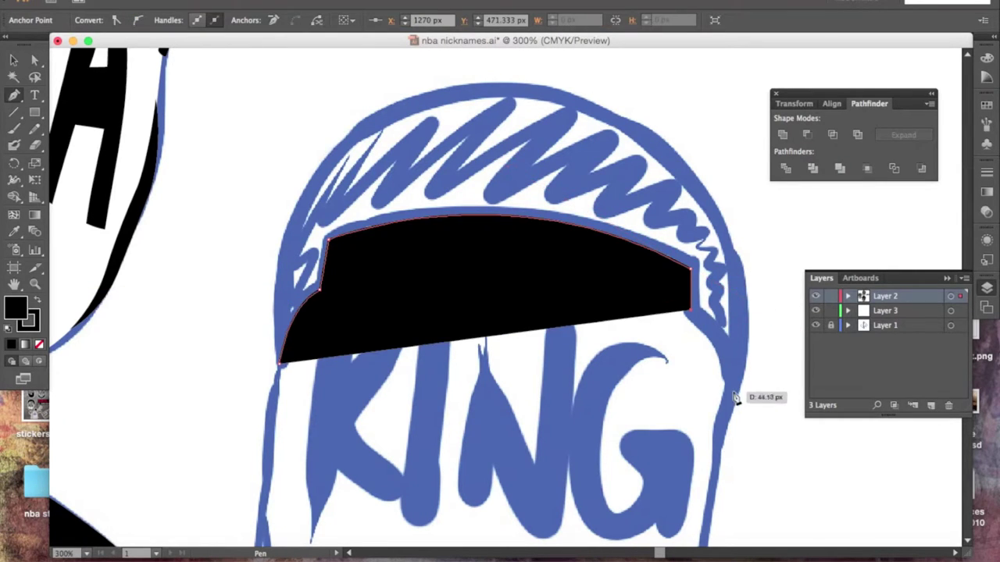
pyautogui.moveTo(723, 446); pyautogui.dragTo(698, 218)
pyautogui.moveTo(477, 67); pyautogui.dragTo(413, 125)
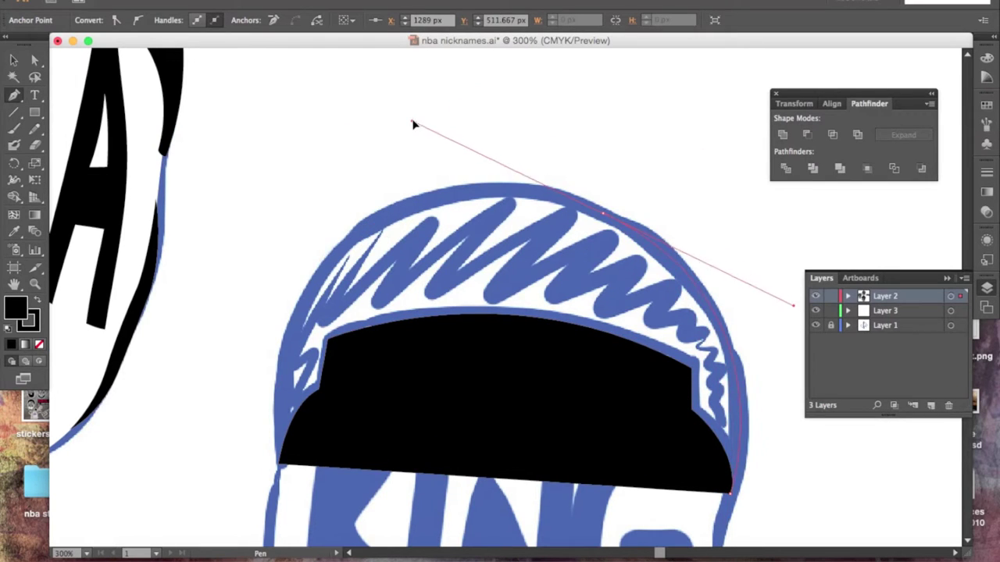
pyautogui.moveTo(279, 467)
pyautogui.mouseDown()
pyautogui.moveTo(299, 511)
pyautogui.moveTo(316, 503)
pyautogui.mouseUp()
pyautogui.click(13, 62)
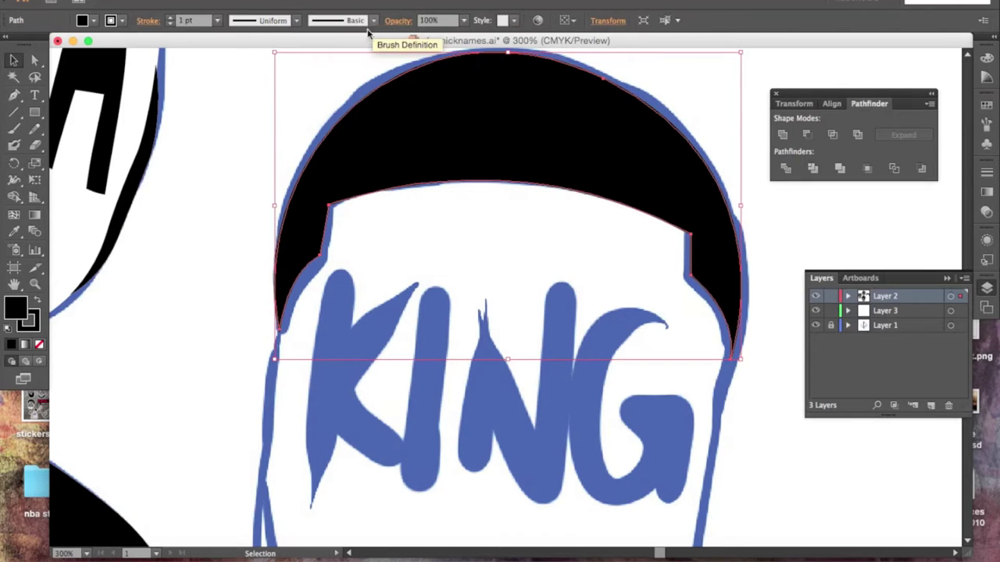
pyautogui.click(369, 20)
# Step: Pen-trace the beard outline from the chin up the left jaw and over to the right jaw
pyautogui.scroll(-3, 476, 322)
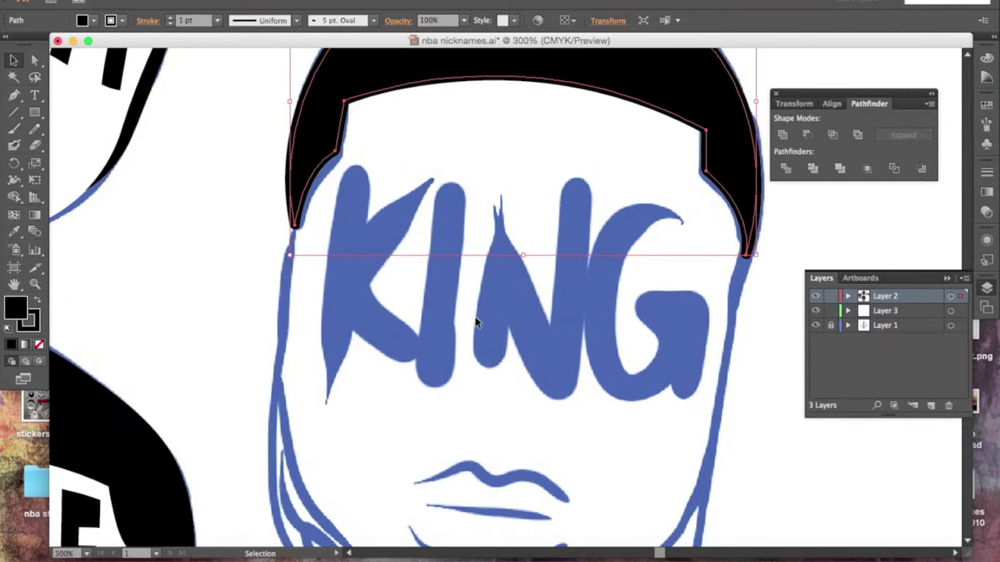
pyautogui.scroll(-5, 459, 482)
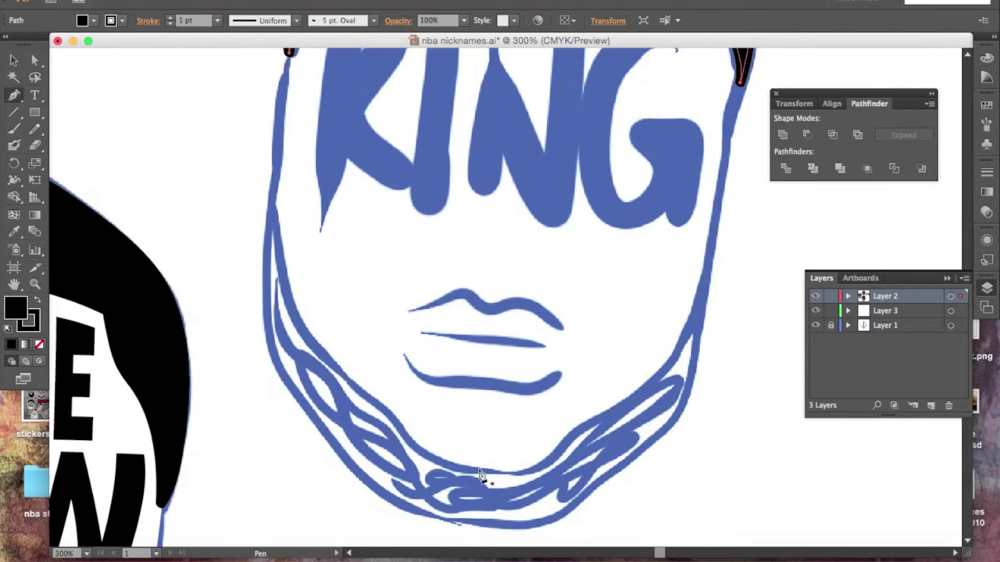
pyautogui.click(396, 413)
pyautogui.scroll(2, 328, 328)
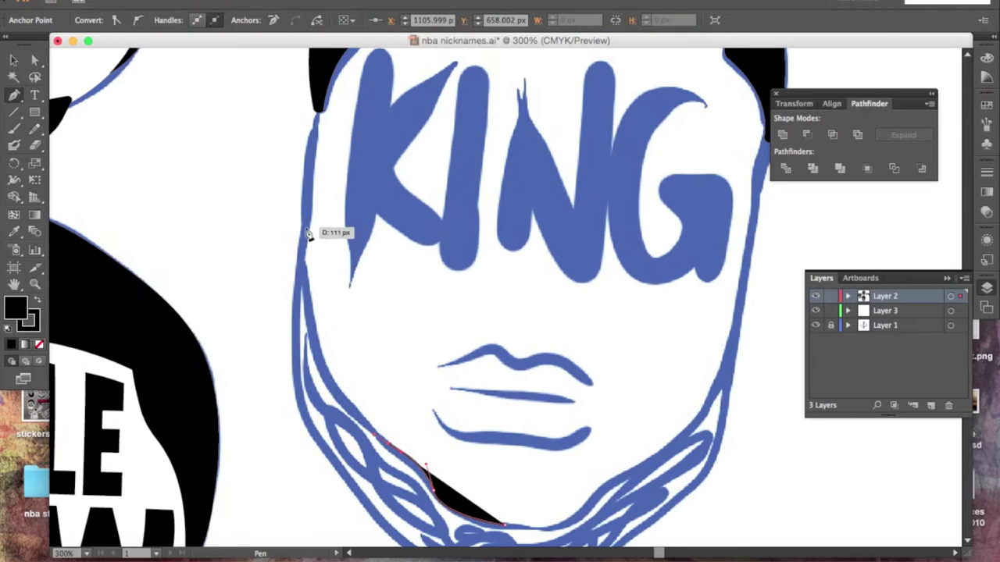
pyautogui.click(309, 225)
pyautogui.scroll(-2, 312, 234)
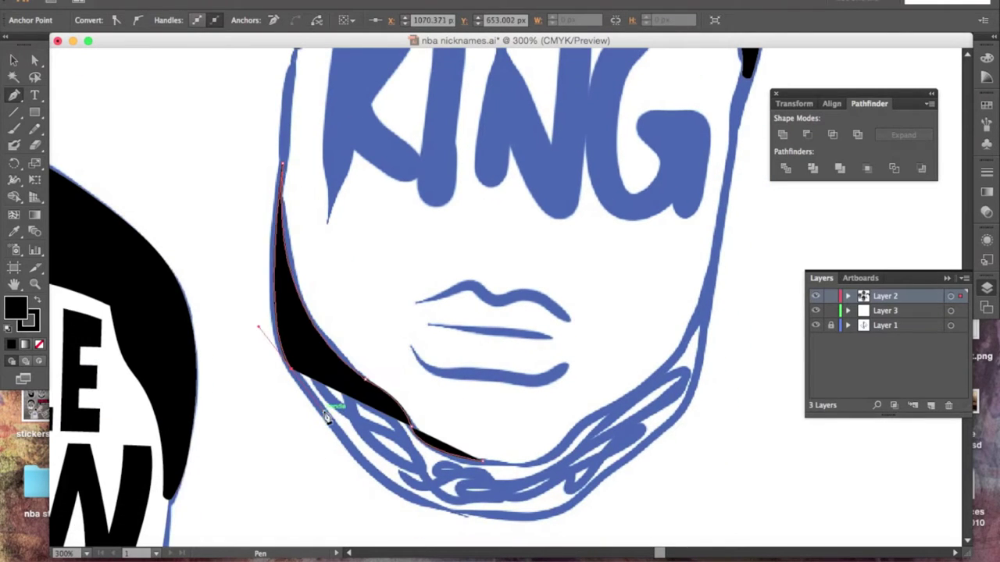
pyautogui.moveTo(423, 506); pyautogui.dragTo(469, 516)
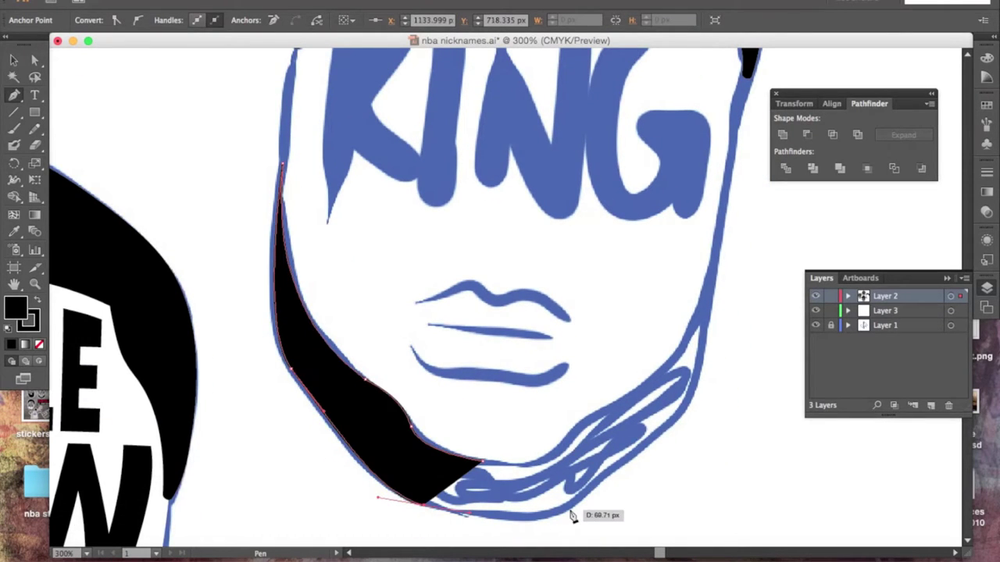
pyautogui.click(667, 426)
pyautogui.scroll(3, 679, 374)
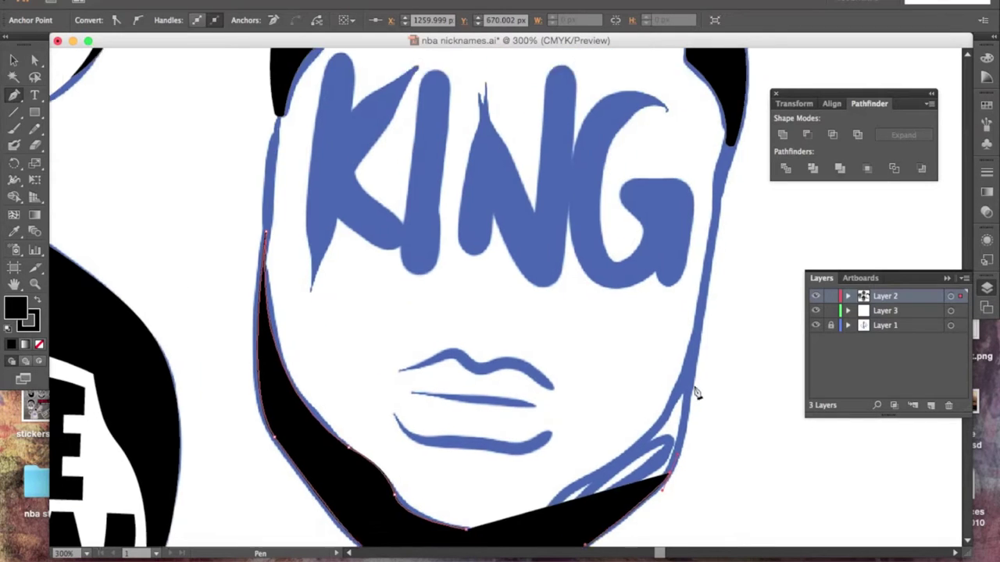
pyautogui.click(700, 301)
pyautogui.scroll(-3, 701, 313)
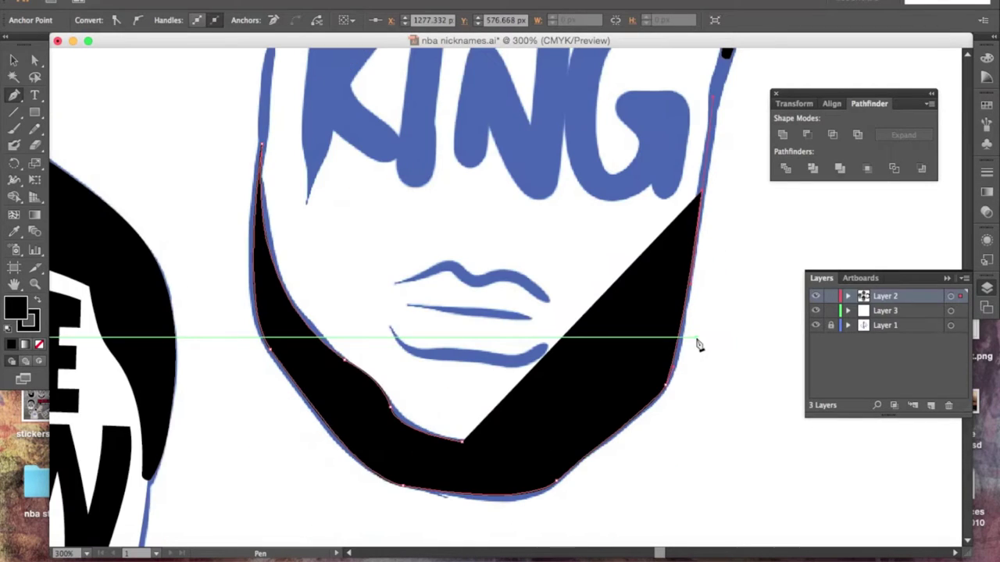
# Step: Close the beard shape while traced at 50% opacity, then restore 100% opacity and deselect
pyautogui.click(986, 213)
pyautogui.click(577, 385)
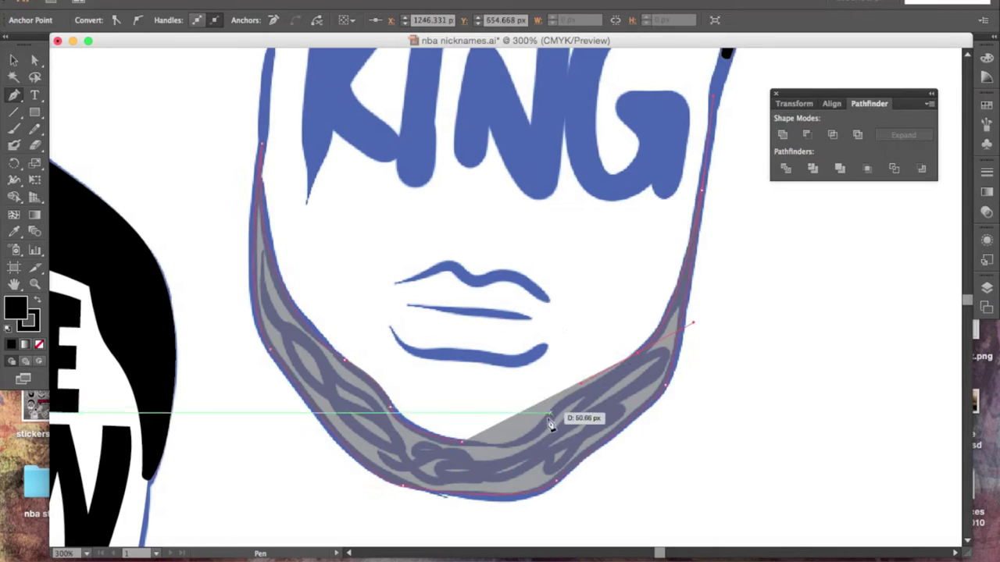
pyautogui.click(287, 281)
pyautogui.click(986, 213)
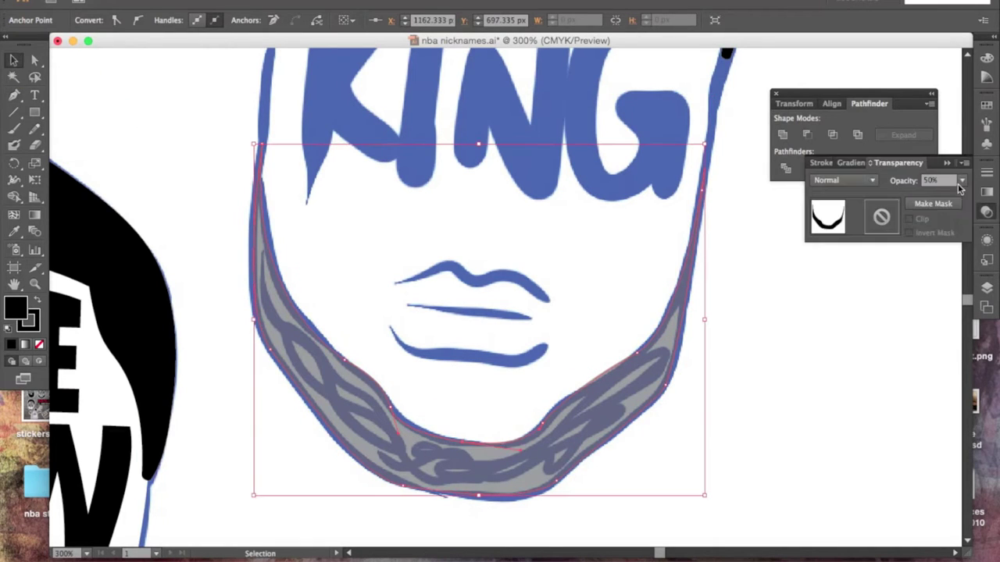
pyautogui.press('v')
pyautogui.click(343, 20)
pyautogui.scroll(1, 746, 305)
pyautogui.click(746, 305)
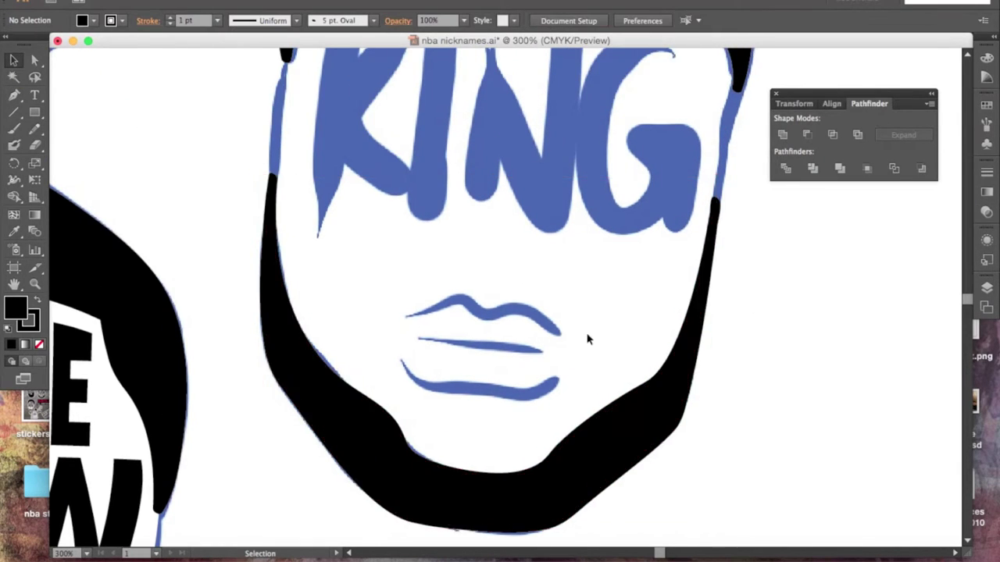
pyautogui.hscroll(1, 617, 367)
pyautogui.click(59, 301)
# Step: Zoom in to 600% and trace the upper lip with a 5 pt black stroke
pyautogui.hotkey('ctrl', '=')
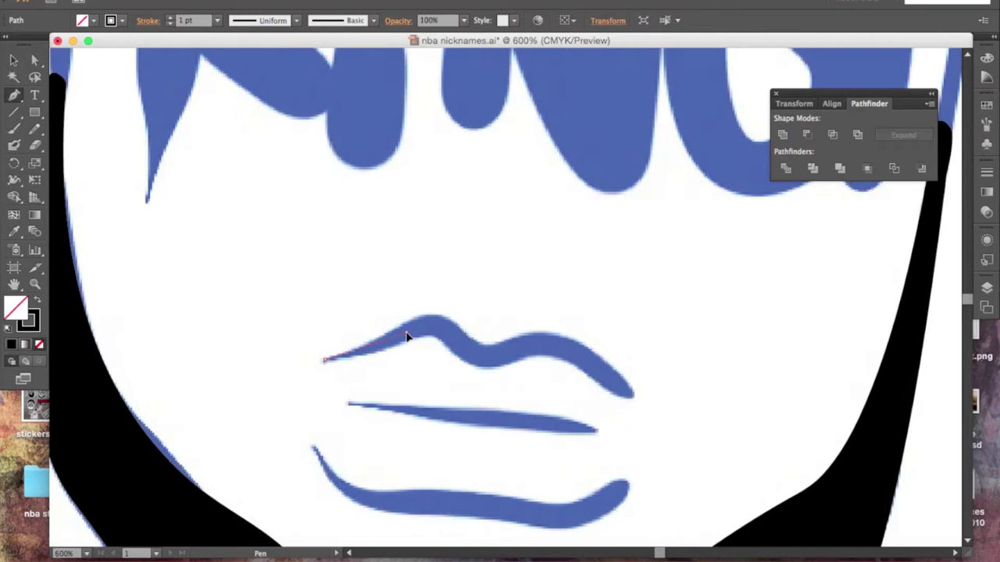
pyautogui.moveTo(407, 334); pyautogui.dragTo(482, 383)
pyautogui.moveTo(530, 350); pyautogui.dragTo(537, 343)
pyautogui.moveTo(614, 385); pyautogui.dragTo(654, 439)
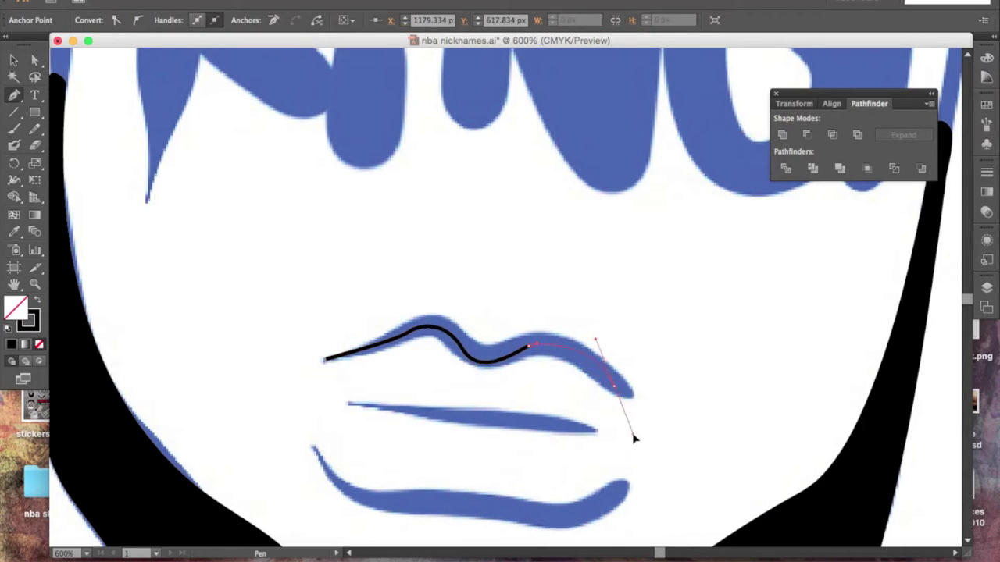
pyautogui.press('v')
pyautogui.click(170, 16)
pyautogui.click(170, 17)
pyautogui.click(169, 17)
pyautogui.click(170, 16)
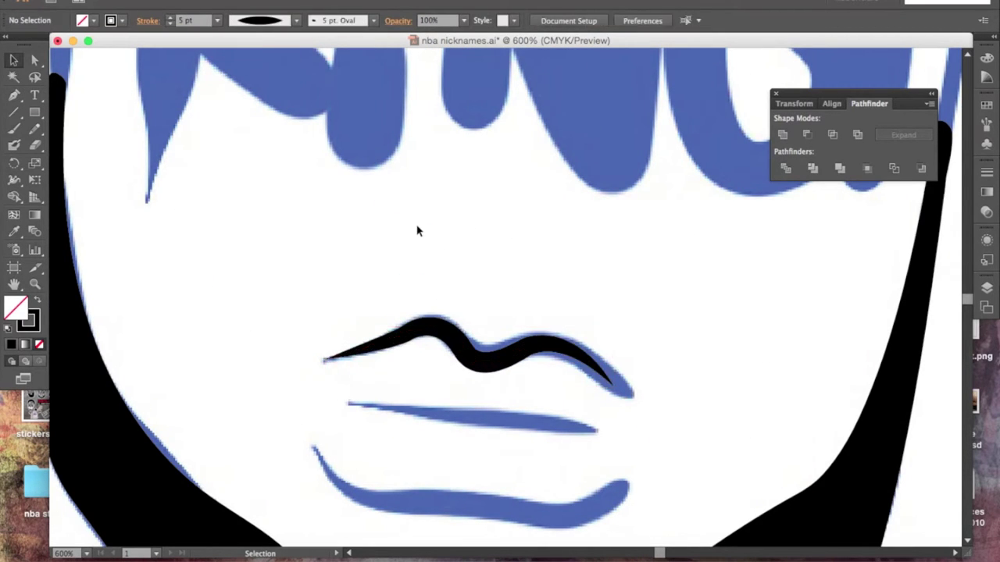
pyautogui.click(417, 230)
pyautogui.scroll(-4, 417, 230)
# Step: Trace the lower lip with a 7 pt tapered-profile stroke, rotated slightly counter-clockwise
pyautogui.press('p')
pyautogui.moveTo(500, 374); pyautogui.dragTo(519, 383)
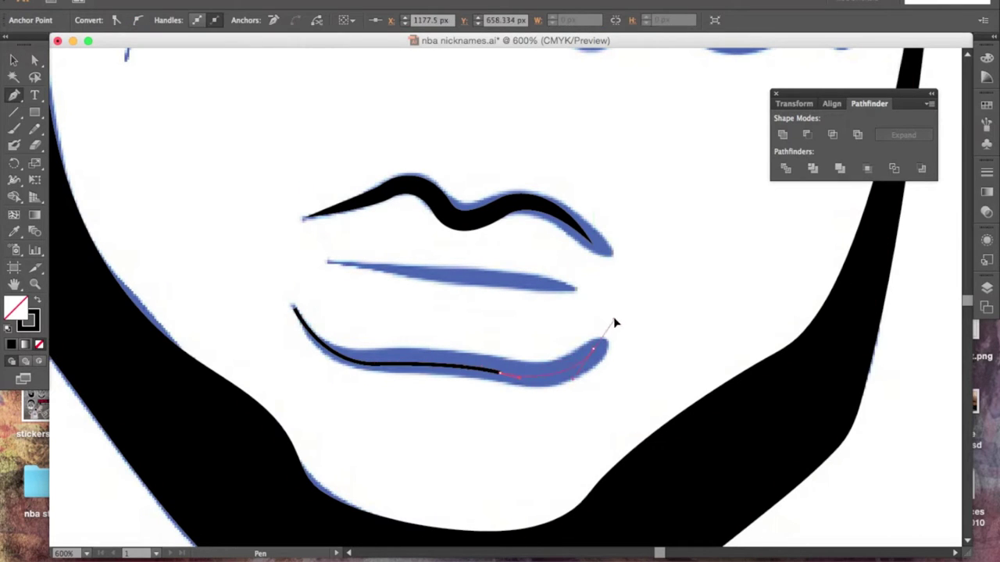
pyautogui.press('v')
pyautogui.click(296, 20)
pyautogui.click(250, 61)
pyautogui.click(553, 368)
pyautogui.moveTo(609, 304); pyautogui.dragTo(604, 292)
pyautogui.click(578, 399)
# Step: Trace the middle lip line, clear the selection and zoom back out to the whole face
pyautogui.press('p')
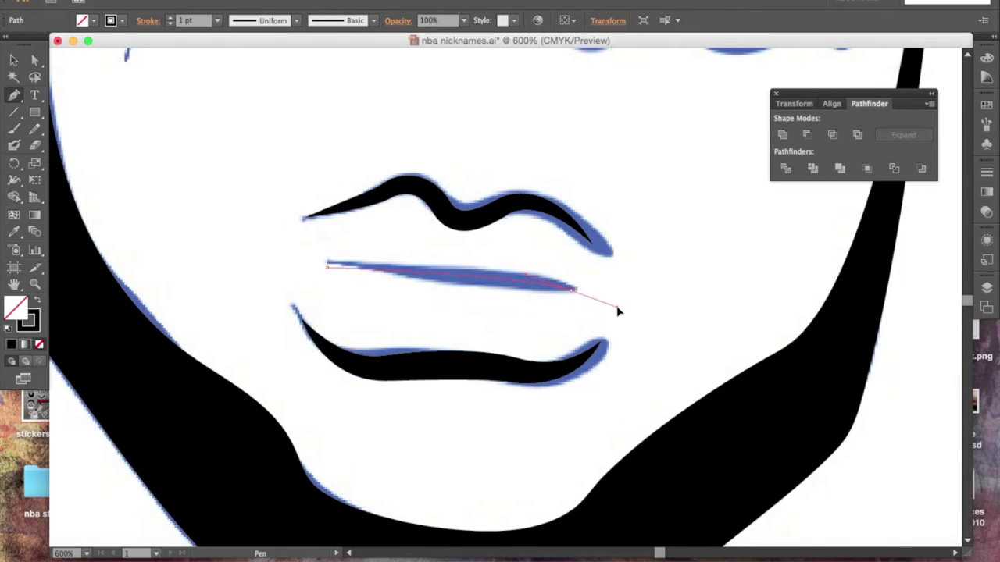
pyautogui.press('v')
pyautogui.click(217, 186)
pyautogui.hotkey('ctrl', '-')
pyautogui.hotkey('ctrl', '-')
pyautogui.hotkey('ctrl', '-')
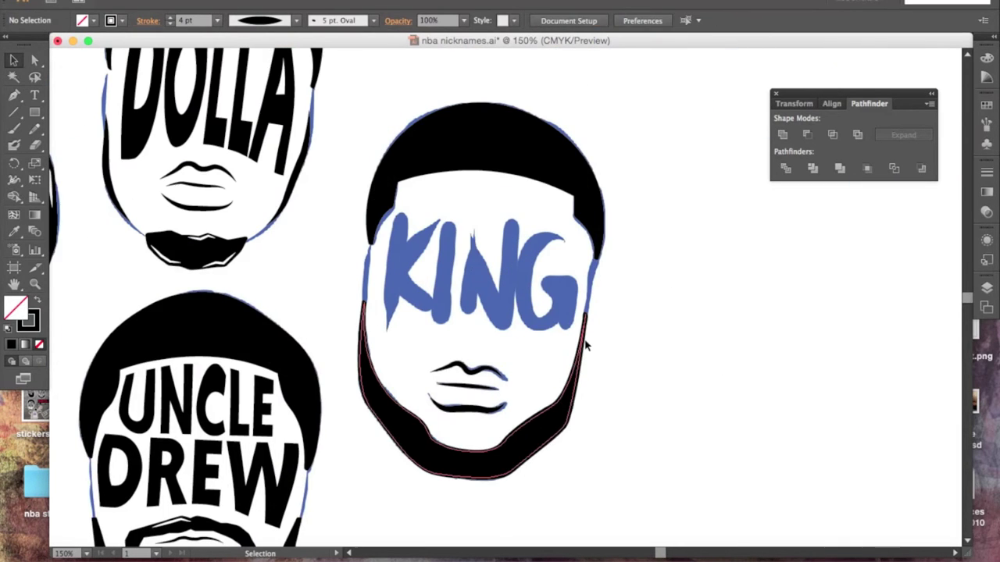
# Step: With the Layers panel shown, start a Pen path on Layer 3 along the hair outline
pyautogui.press('F7')
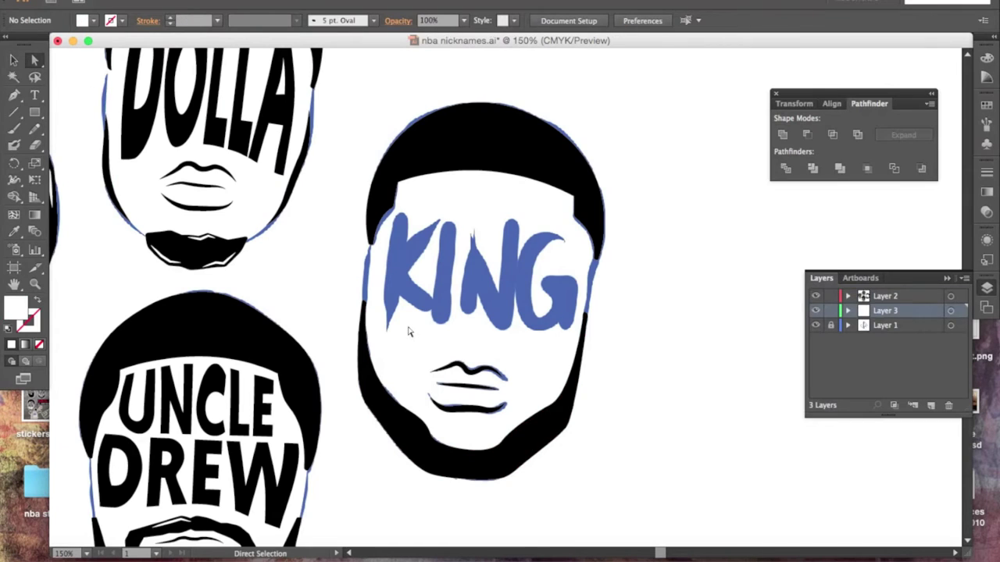
pyautogui.scroll(5, 408, 332)
pyautogui.press('p')
pyautogui.scroll(-3, 275, 319)
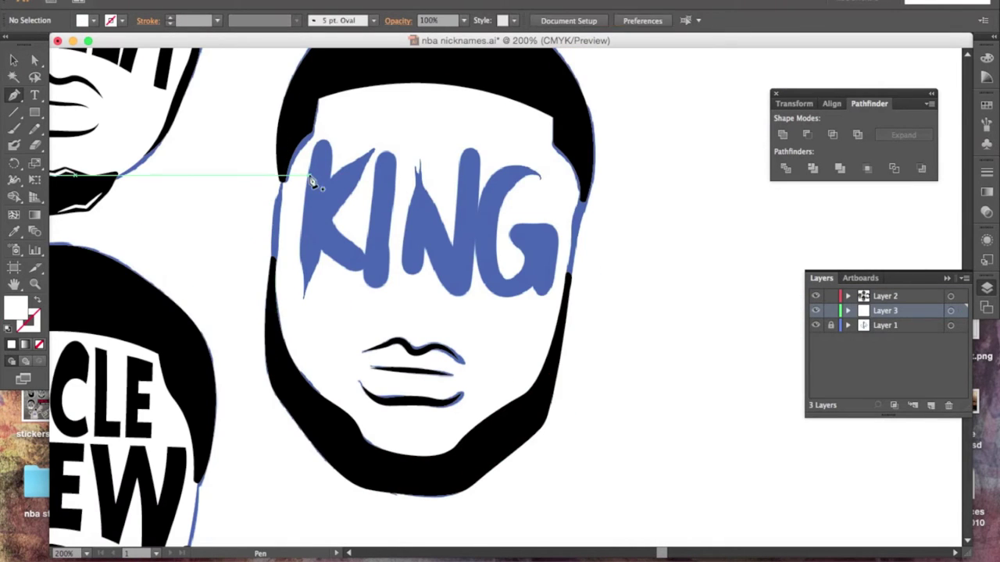
pyautogui.scroll(3, 301, 179)
pyautogui.click(474, 87)
pyautogui.click(630, 129)
pyautogui.click(673, 204)
# Step: Continue the white face outline down the jaw and around the chin and beard, then deselect
pyautogui.click(688, 274)
pyautogui.scroll(-5, 691, 277)
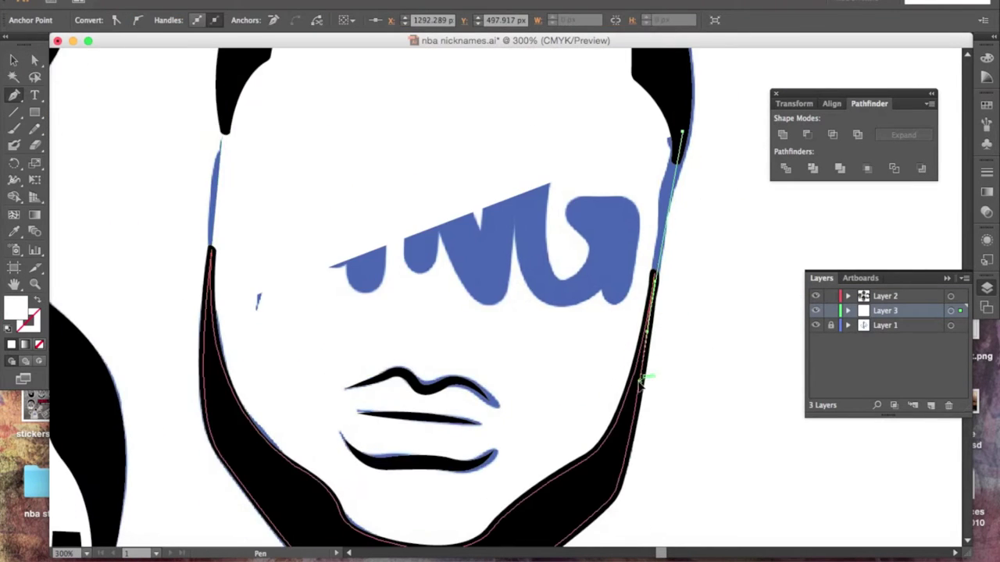
pyautogui.click(652, 249)
pyautogui.click(587, 408)
pyautogui.click(515, 461)
pyautogui.scroll(-6, 767, 341)
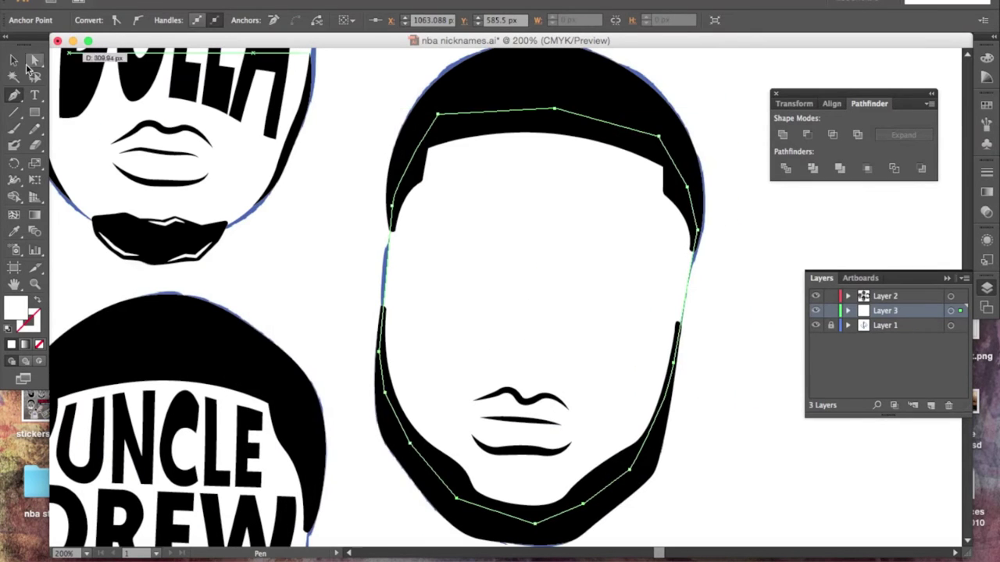
pyautogui.press('v')
pyautogui.click(734, 324)
pyautogui.click(34, 95)
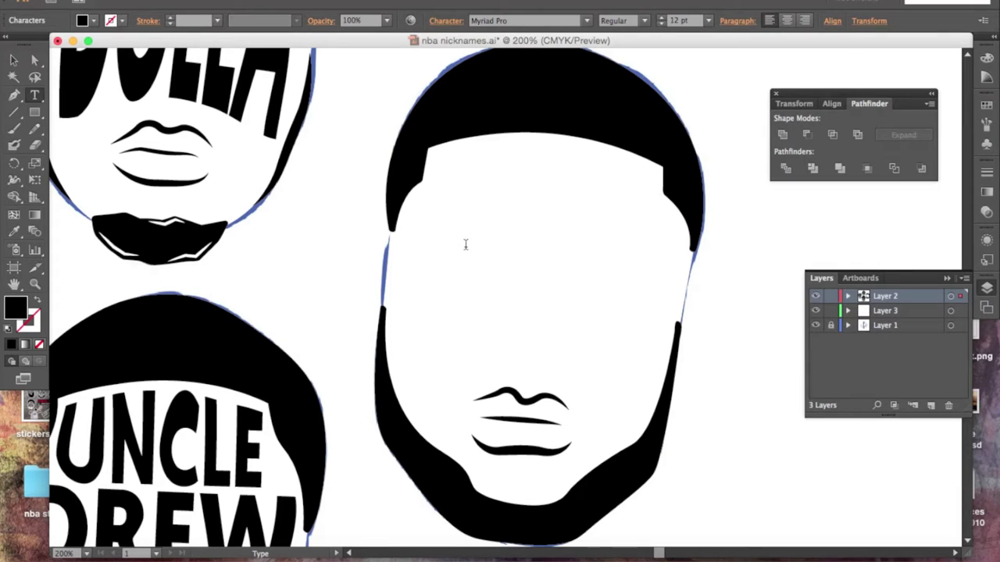
# Step: Set KING in Geomanist Bold, enlarge, tilt and stretch it tall, and wrap it in a 4x4 mesh envelope
pyautogui.click(465, 244)
pyautogui.click(585, 21)
pyautogui.click(529, 60)
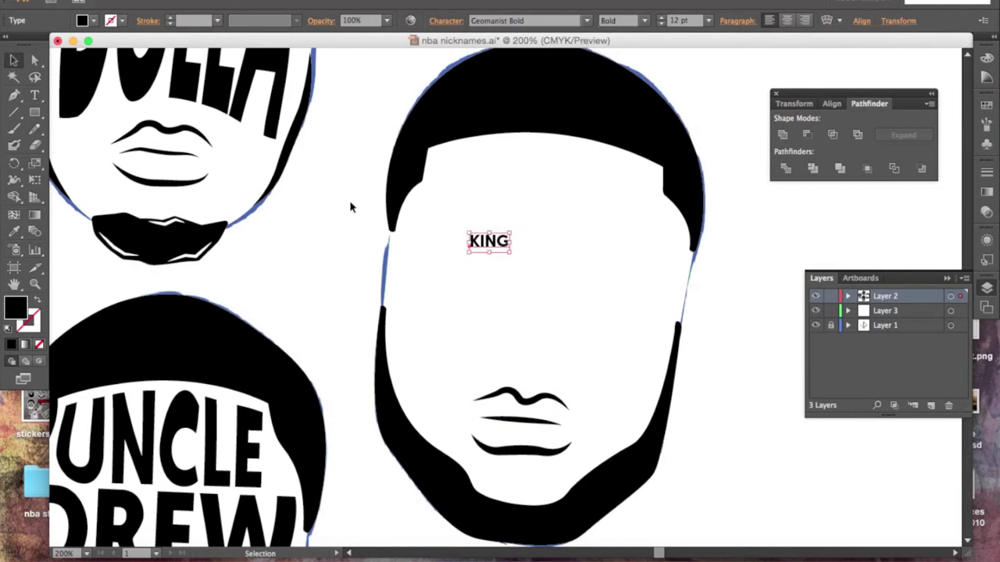
pyautogui.moveTo(467, 232); pyautogui.dragTo(368, 176)
pyautogui.moveTo(609, 179); pyautogui.dragTo(665, 224)
pyautogui.moveTo(646, 358); pyautogui.dragTo(664, 361)
pyautogui.moveTo(633, 300); pyautogui.dragTo(628, 299)
pyautogui.moveTo(534, 344); pyautogui.dragTo(528, 428)
pyautogui.click(826, 21)
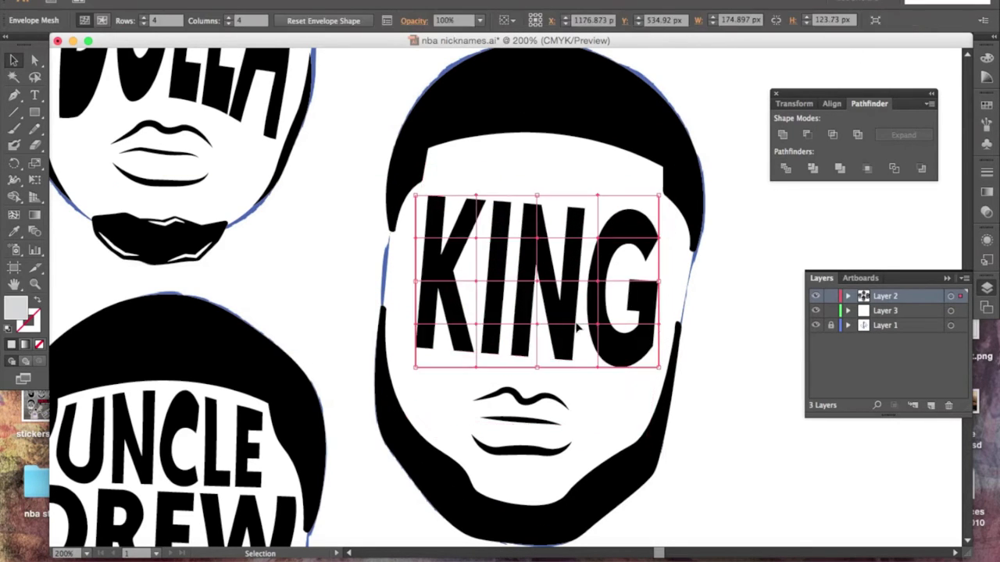
# Step: Drag KING's envelope mesh points to bulge its right side and lower-right edge
pyautogui.press('super+equal')
pyautogui.moveTo(645, 247); pyautogui.dragTo(647, 185)
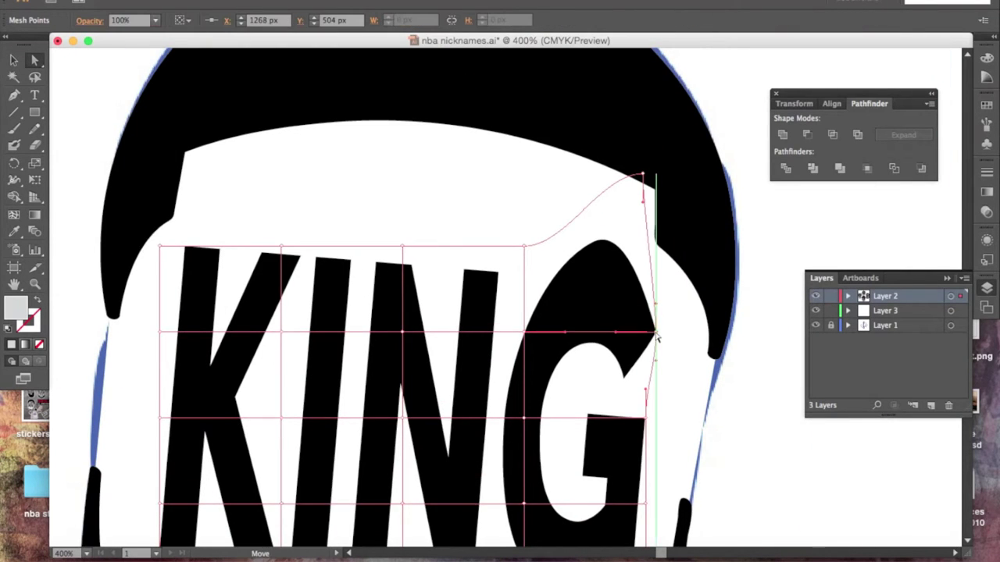
pyautogui.scroll(-2, 647, 188)
pyautogui.moveTo(660, 346); pyautogui.dragTo(644, 342)
pyautogui.scroll(-3, 648, 434)
pyautogui.moveTo(669, 412)
pyautogui.mouseDown()
pyautogui.moveTo(682, 405)
pyautogui.moveTo(652, 407)
pyautogui.mouseUp()
pyautogui.scroll(5, 652, 268)
pyautogui.moveTo(475, 123); pyautogui.dragTo(475, 119)
pyautogui.moveTo(593, 149); pyautogui.dragTo(594, 147)
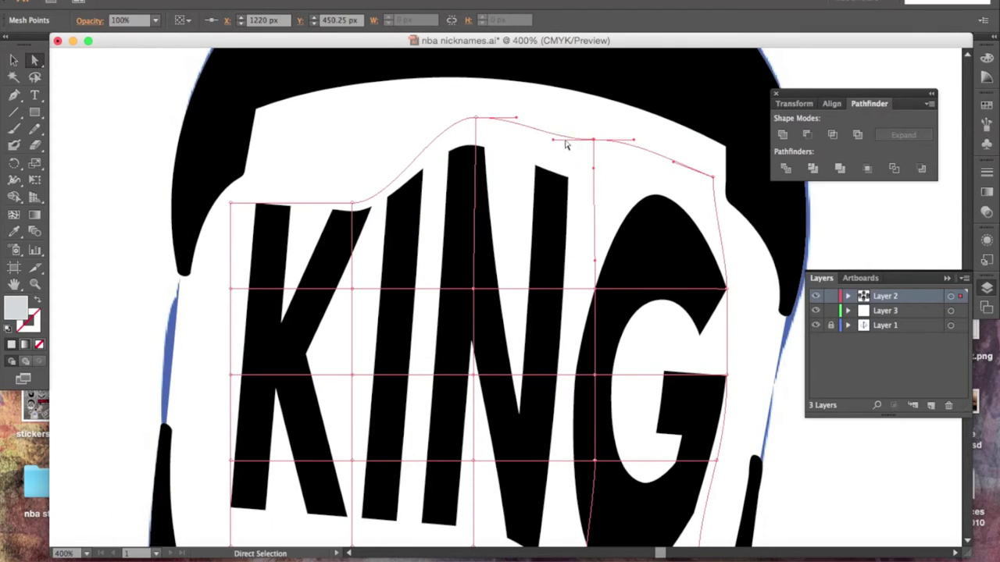
pyautogui.scroll(-3, 572, 144)
# Step: Lift the top-left corner and reshape the left and bottom edges of the KING mesh
pyautogui.moveTo(357, 166); pyautogui.dragTo(361, 108)
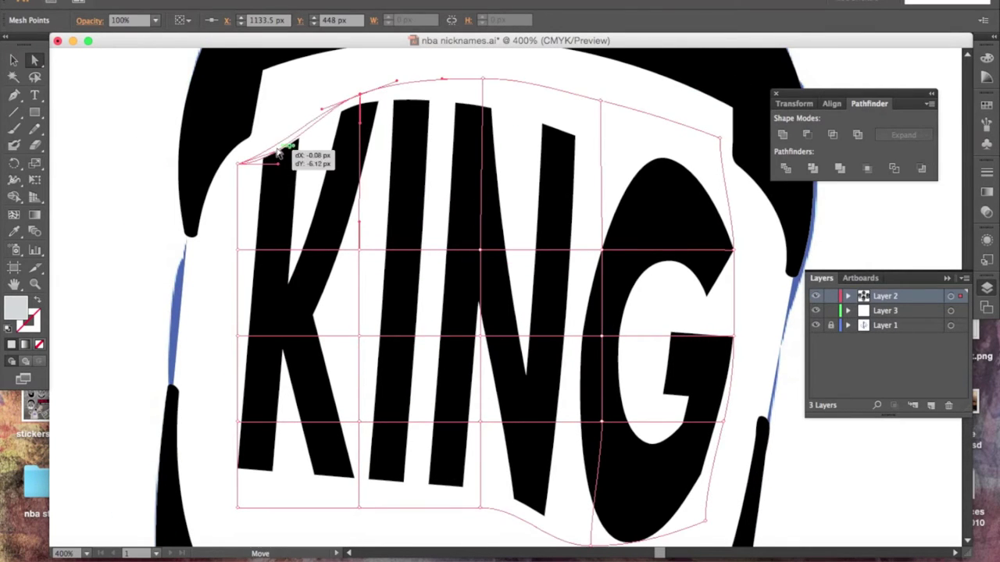
pyautogui.scroll(-3, 279, 154)
pyautogui.moveTo(224, 226); pyautogui.dragTo(230, 183)
pyautogui.moveTo(242, 334); pyautogui.dragTo(230, 355)
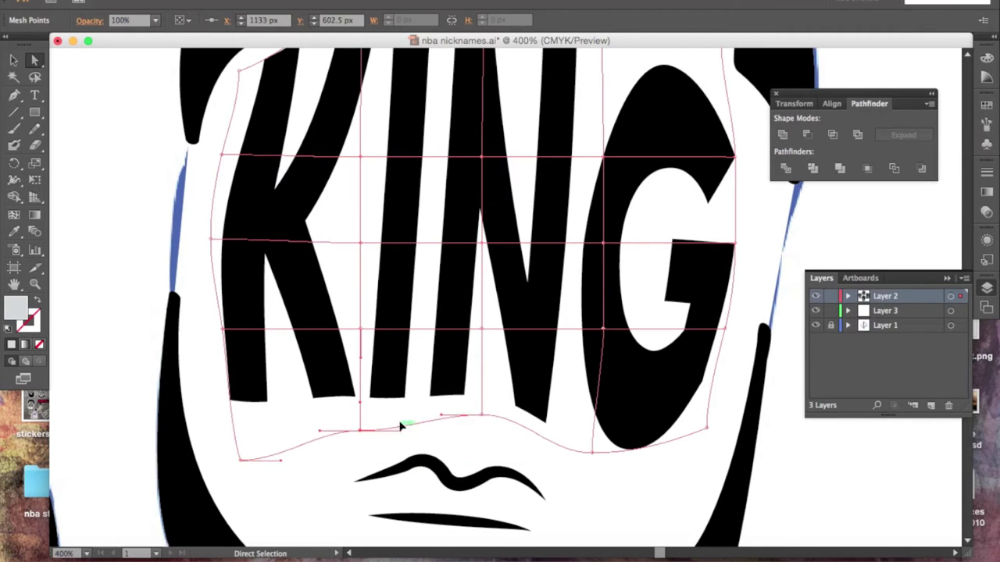
pyautogui.moveTo(385, 435); pyautogui.dragTo(400, 424)
pyautogui.click(800, 447)
# Step: Zoom out to all four heads, then reselect and zoom in on the KING lettering
pyautogui.hotkey('ctrl', '1')
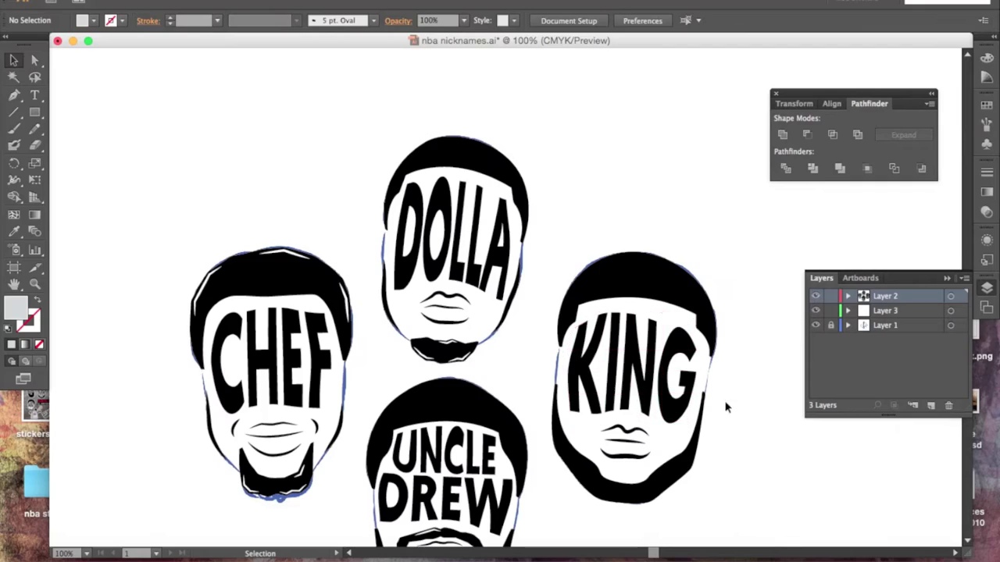
pyautogui.click(703, 394)
pyautogui.hotkey('ctrl', '=')
pyautogui.press('a')
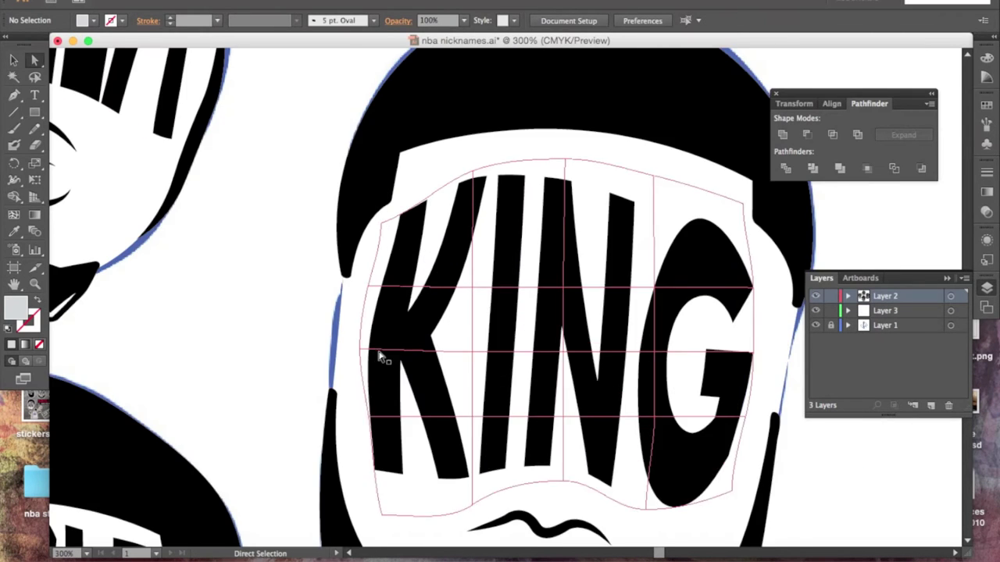
pyautogui.hotkey('ctrl', '=')
pyautogui.click(258, 327)
pyautogui.keyDown('alt'); pyautogui.scroll(-4, 258, 327); pyautogui.keyUp('alt')
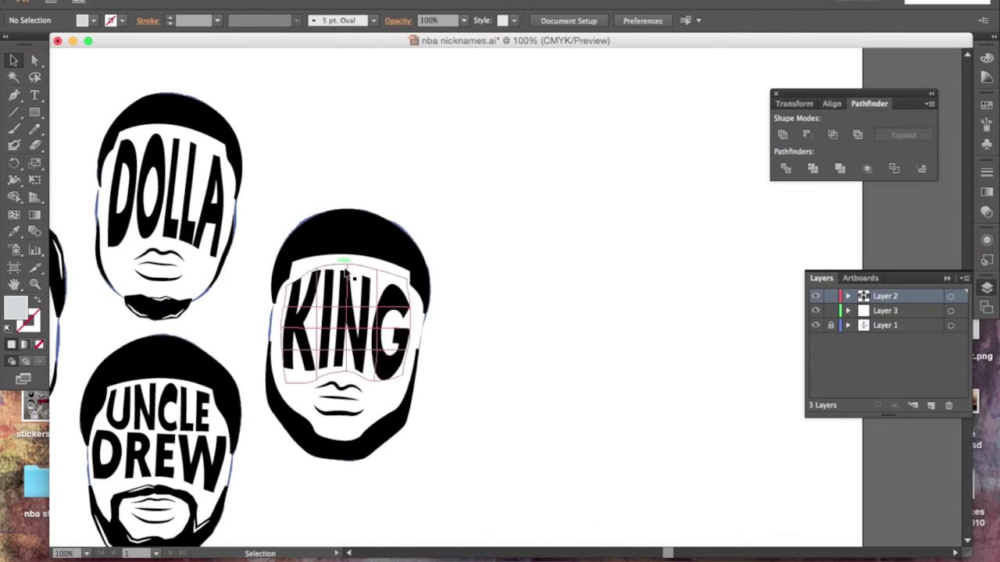
# Step: Create a new Photoshop document and paste the copied KING face into it, then undo the paste
pyautogui.click(491, 556)
pyautogui.hotkey('ctrl', 'n')
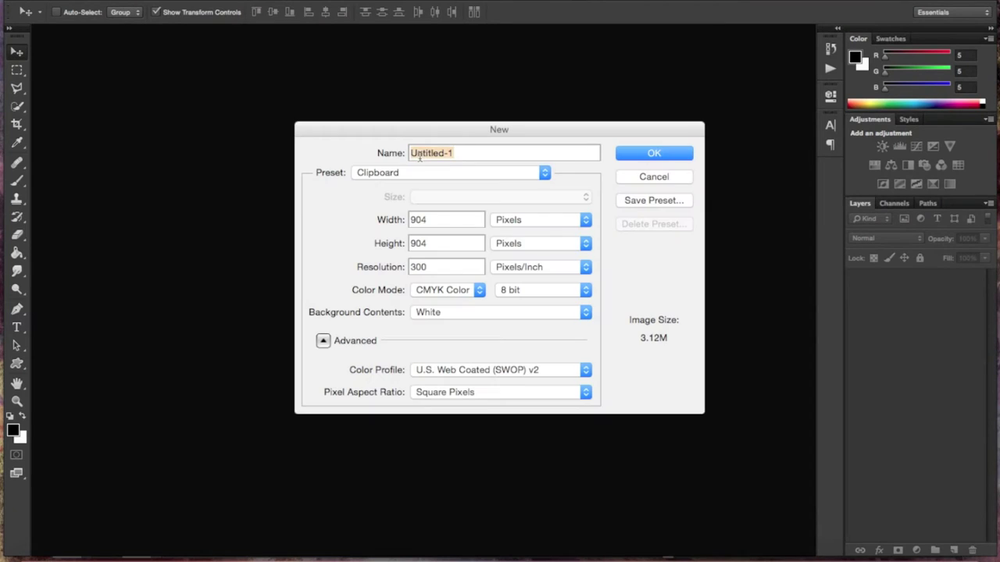
pyautogui.click(653, 153)
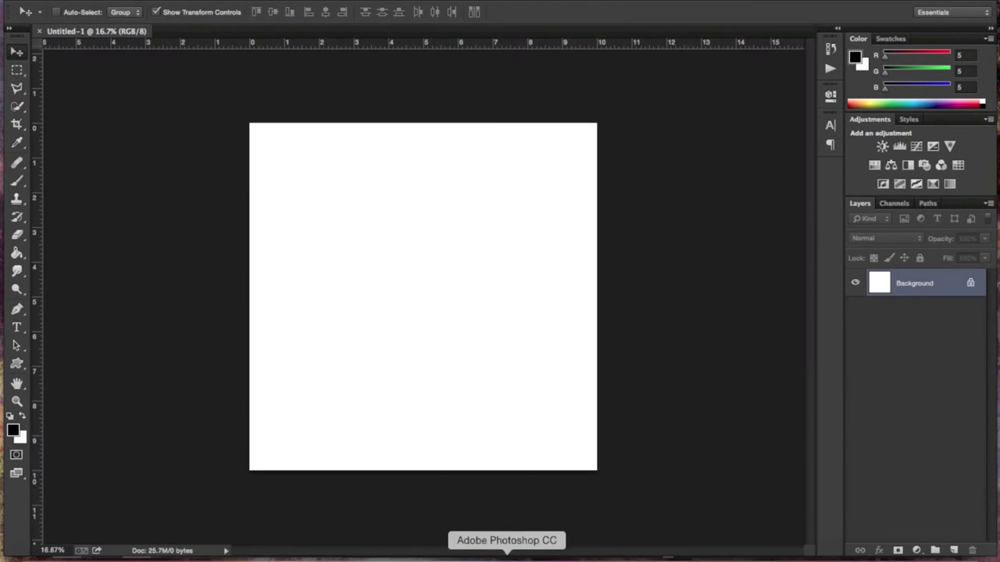
pyautogui.click(490, 550)
pyautogui.hotkey('ctrl', 'c')
pyautogui.hotkey('ctrl', 'v')
pyautogui.press('Return')
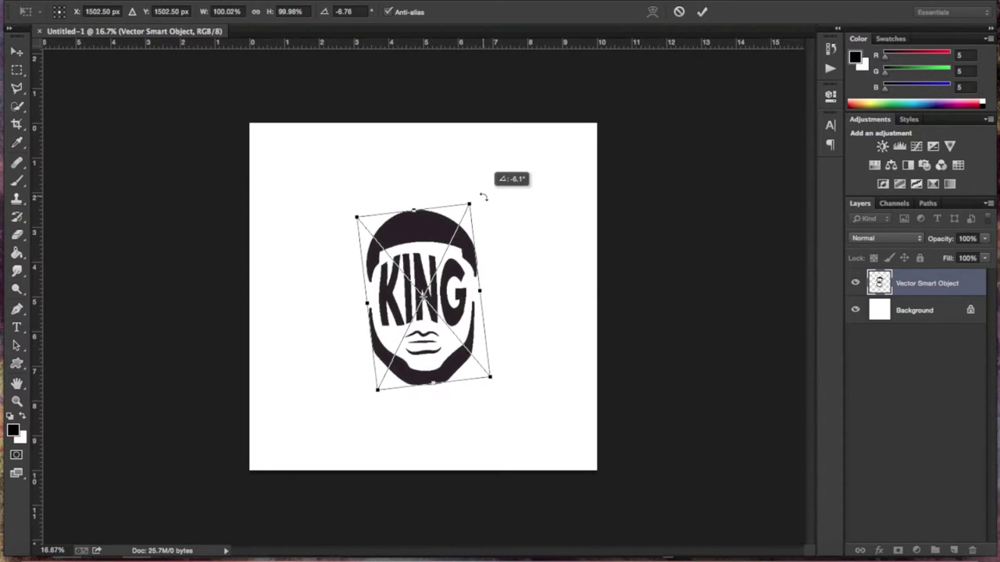
pyautogui.click(703, 12)
pyautogui.hotkey('ctrl', 'z')
pyautogui.click(534, 555)
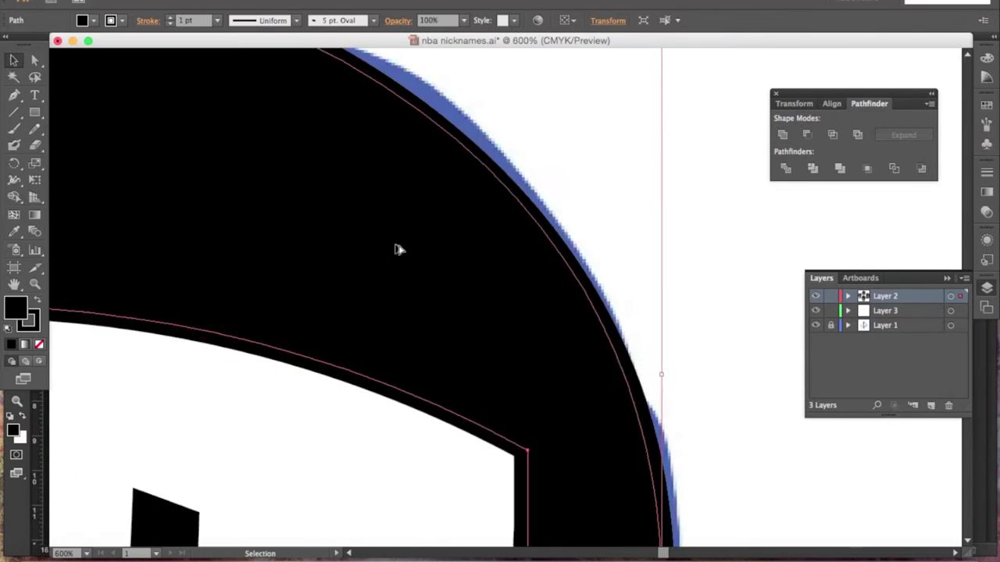
# Step: Pull the hat's inner edge upward and raise the white face shape's top edge beneath it
pyautogui.click(363, 305)
pyautogui.moveTo(363, 305); pyautogui.dragTo(435, 267)
pyautogui.scroll(5, 425, 279)
pyautogui.moveTo(551, 226); pyautogui.dragTo(555, 224)
pyautogui.click(701, 261)
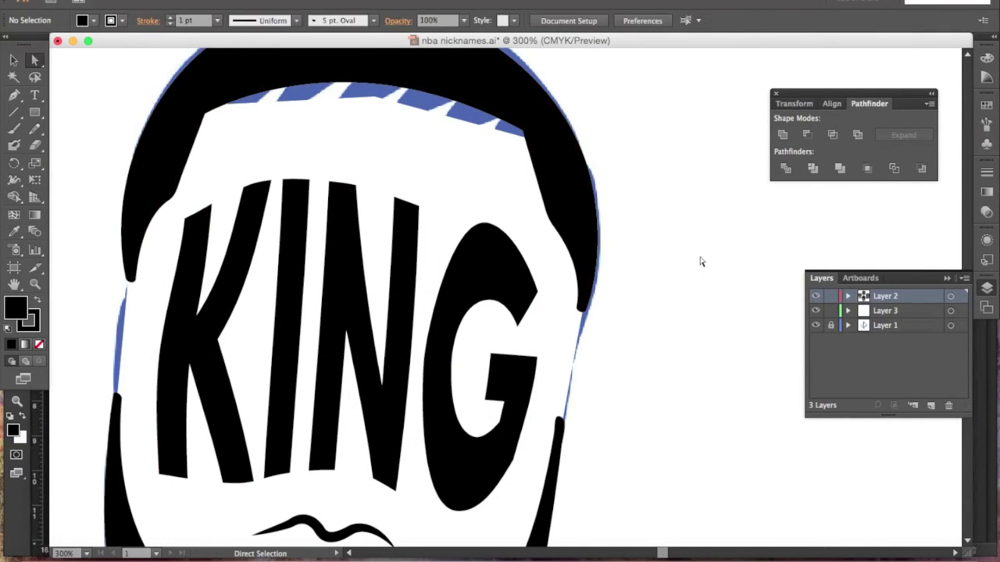
pyautogui.scroll(3, 404, 234)
pyautogui.moveTo(393, 183)
pyautogui.mouseDown()
pyautogui.moveTo(382, 118)
pyautogui.moveTo(556, 181)
pyautogui.mouseUp()
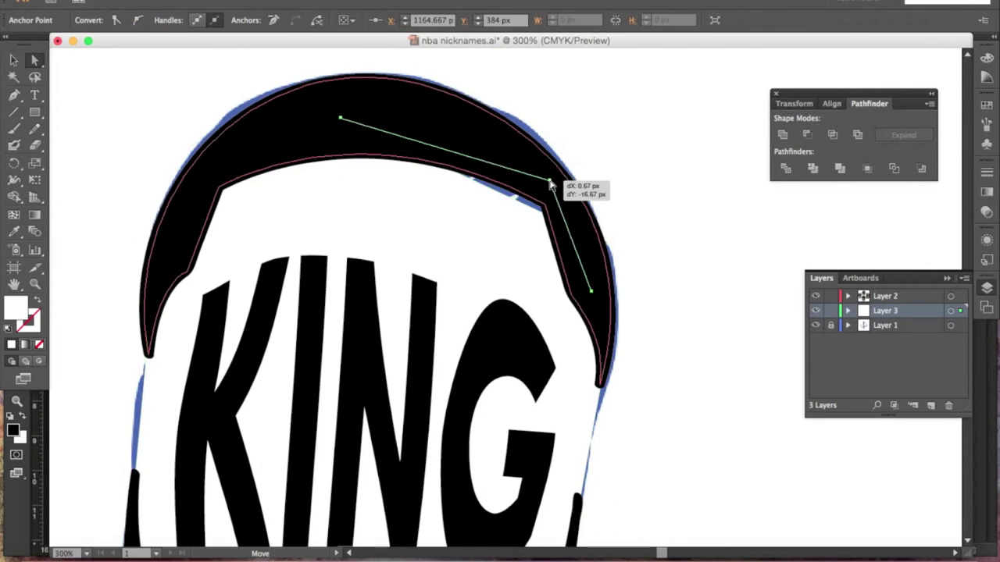
pyautogui.click(699, 281)
pyautogui.hotkey('ctrl', '-')
pyautogui.hotkey('ctrl', '-')
# Step: Drag the beard's inner-curve anchor below the mouth into a smoother line, then zoom out
pyautogui.scroll(-1, 695, 289)
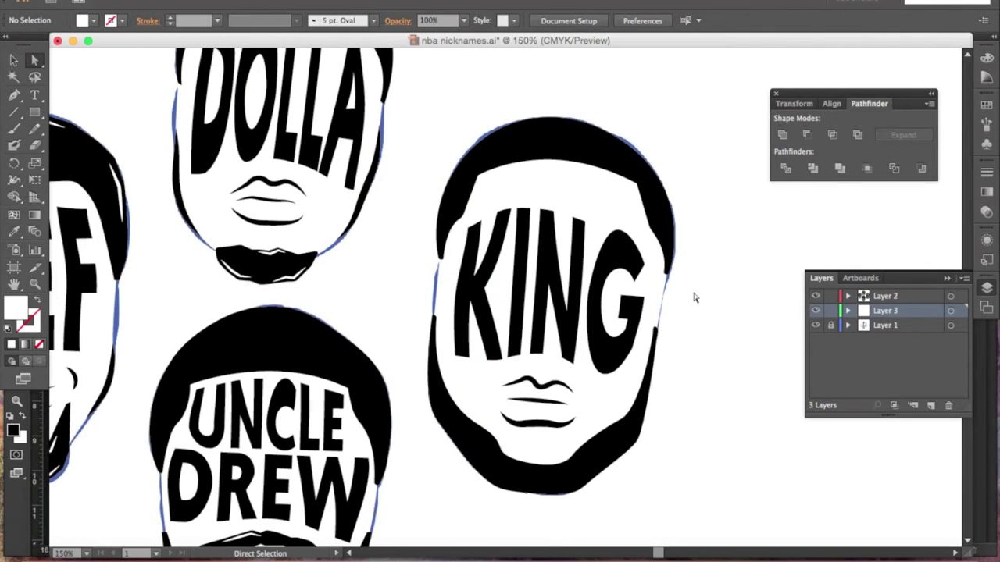
pyautogui.hotkey('ctrl', '+')
pyautogui.scroll(-3, 649, 440)
pyautogui.click(379, 375)
pyautogui.click(659, 415)
pyautogui.moveTo(375, 378); pyautogui.dragTo(386, 412)
pyautogui.hotkey('ctrl', 'z')
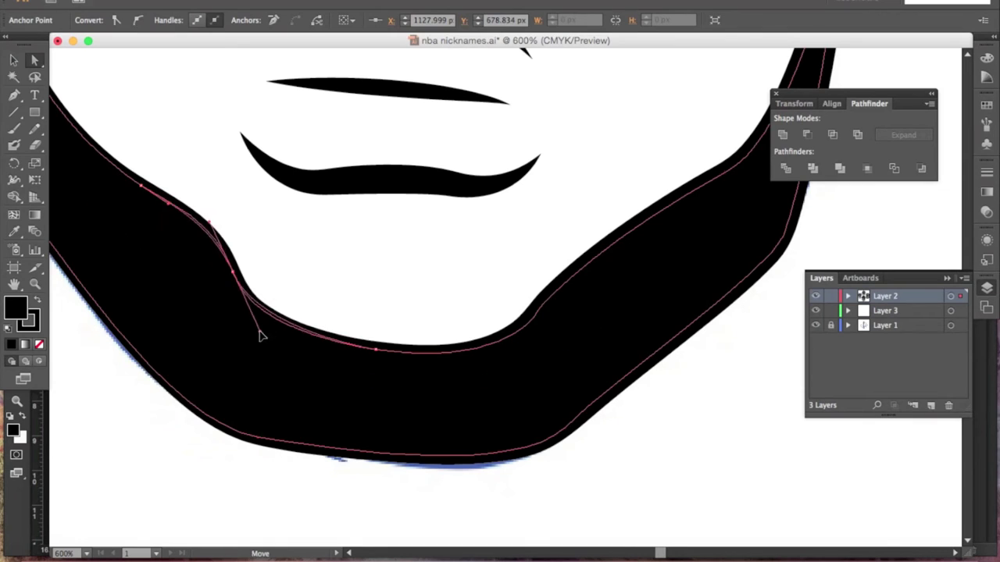
pyautogui.moveTo(537, 311); pyautogui.dragTo(510, 314)
pyautogui.click(653, 458)
pyautogui.hotkey('ctrl', '1')
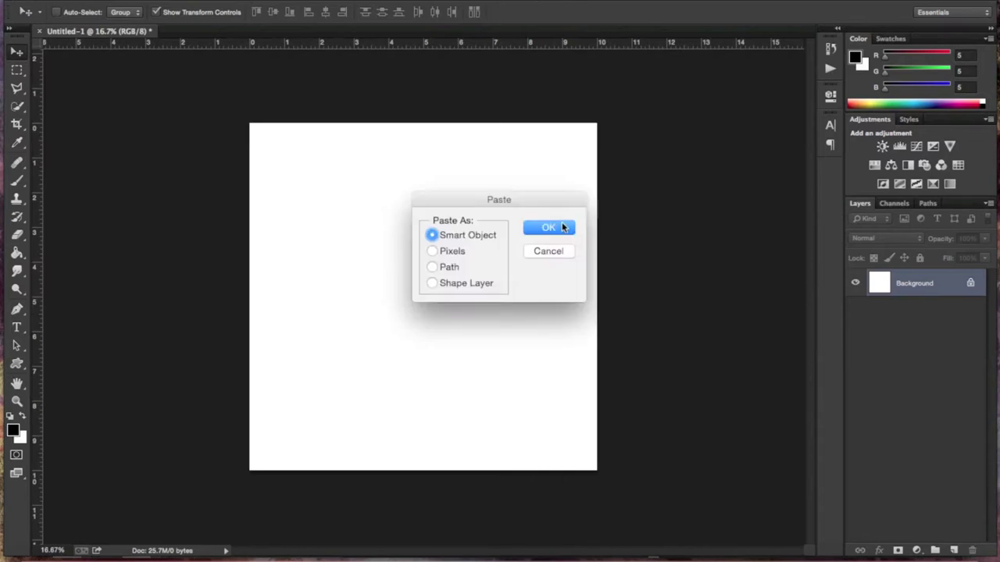
# Step: Commit the pasted Smart Object face, scale it to about 137%, and add a white Stroke style
pyautogui.press('Return')
pyautogui.hotkey('ctrl', 't')
pyautogui.moveTo(355, 199); pyautogui.dragTo(335, 185)
pyautogui.click(701, 11)
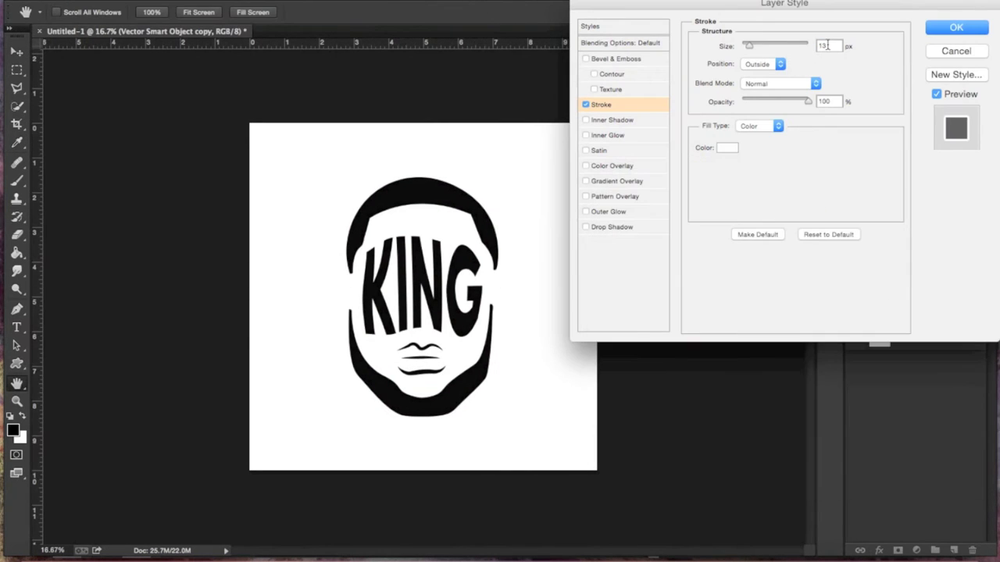
pyautogui.click(955, 26)
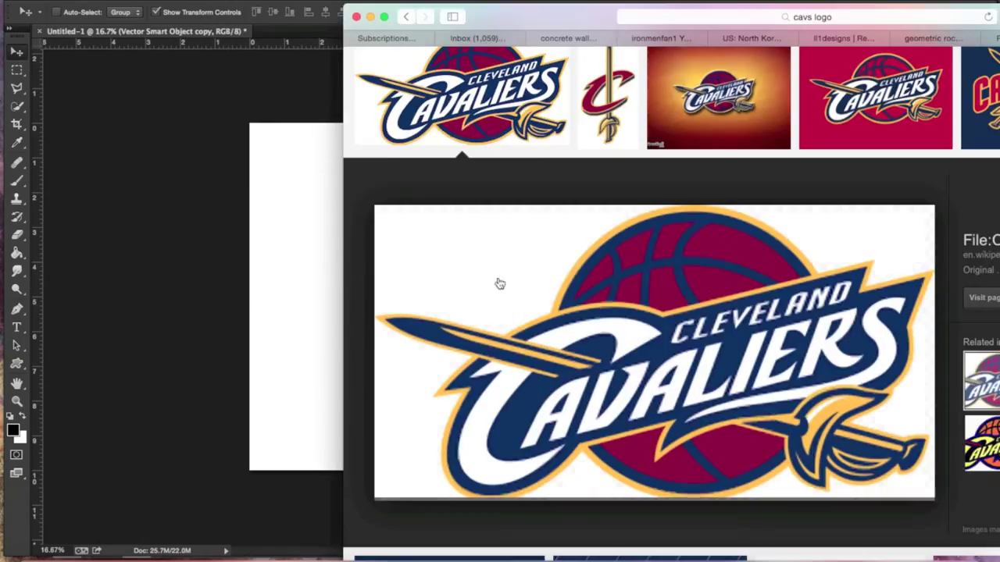
pyautogui.scroll(2, 550, 150)
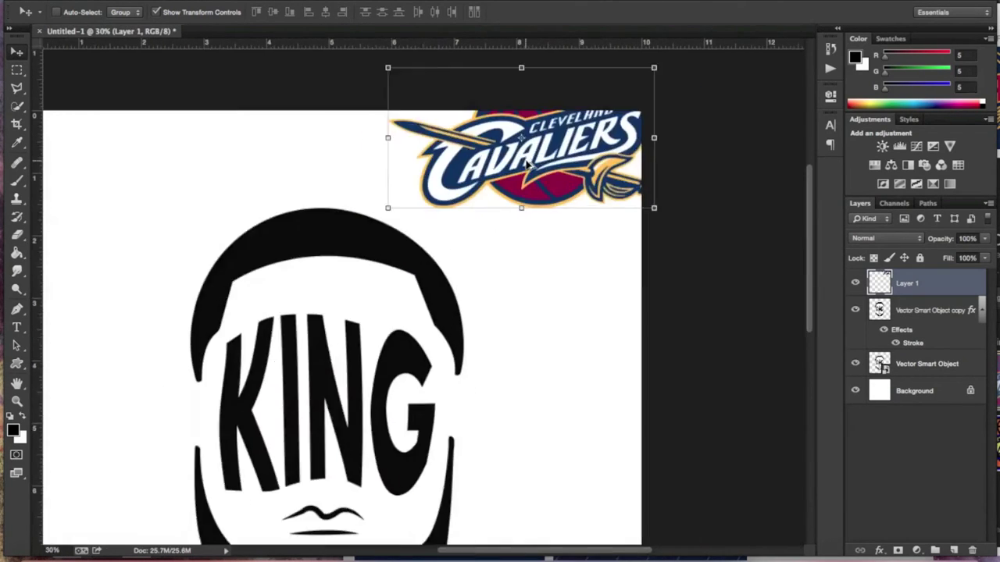
# Step: On a new Layer 2, fill an angled lasso shape with navy
pyautogui.click(914, 390)
pyautogui.hotkey('ctrl', 'shift', 'alt', 'n')
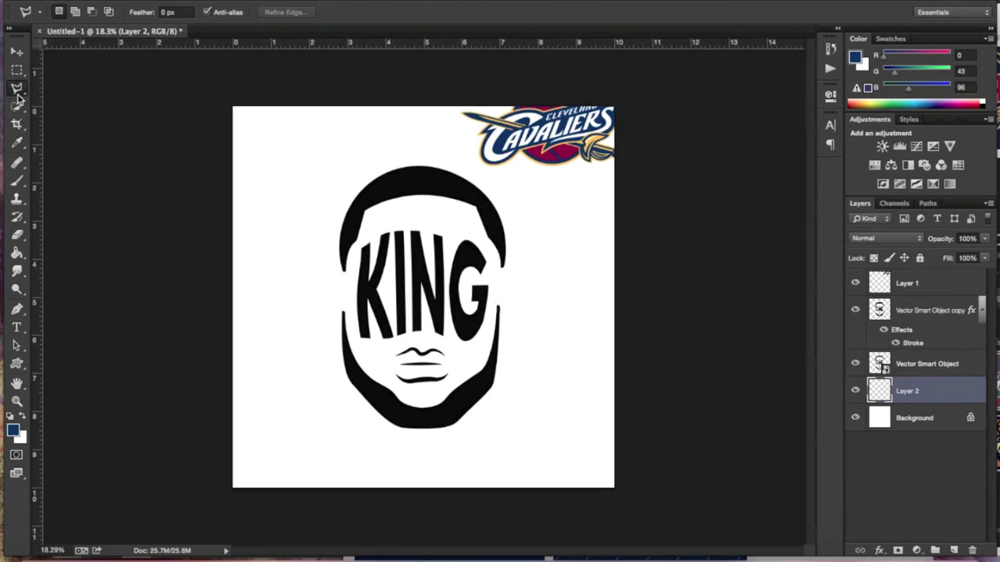
pyautogui.click(294, 511)
pyautogui.press('g')
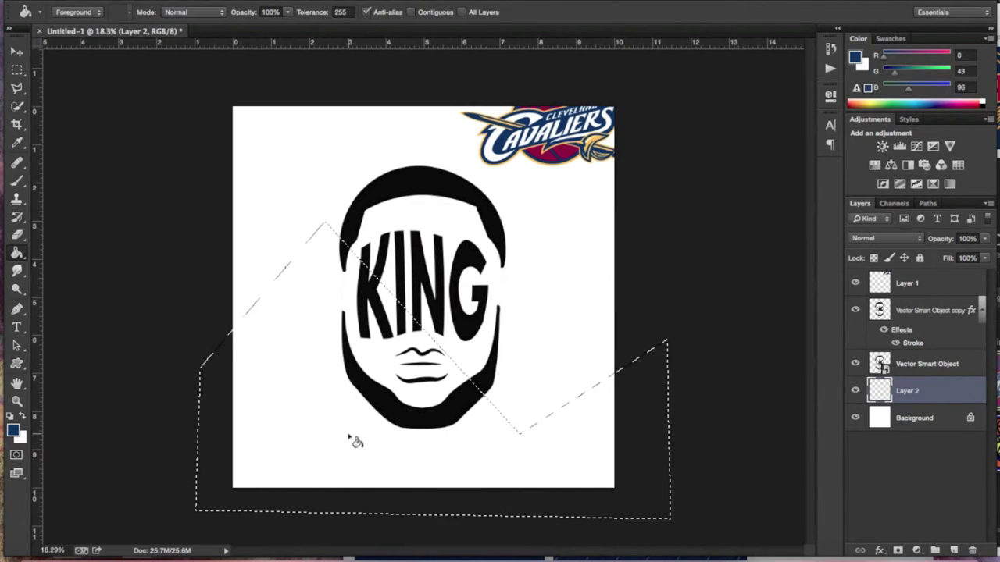
pyautogui.click(354, 441)
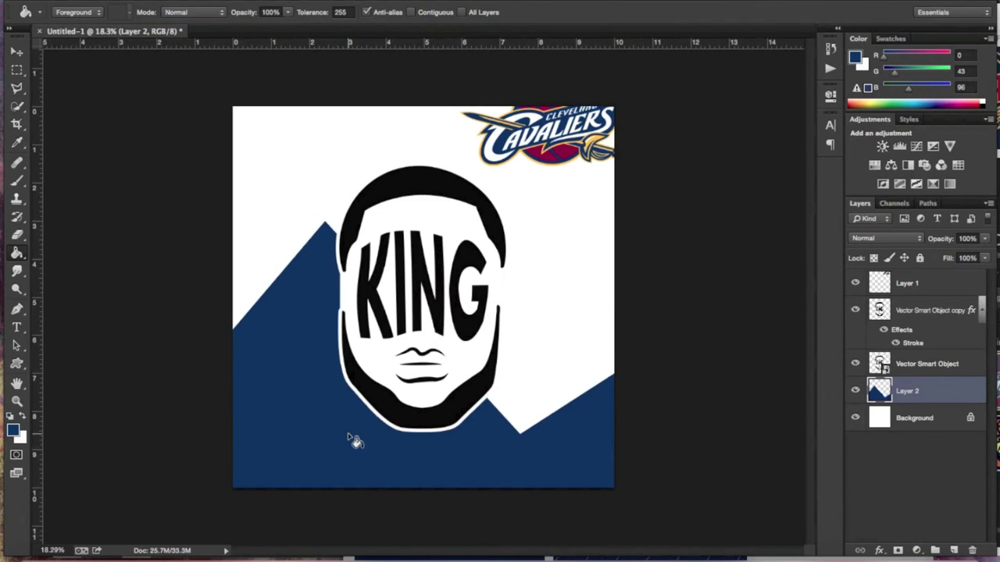
# Step: Fill a new layer beneath the navy shape with sampled maroon
pyautogui.hotkey('ctrl', 'shift', 'alt', 'n')
pyautogui.hotkey('ctrl', '[')
pyautogui.press('i')
pyautogui.click(233, 237)
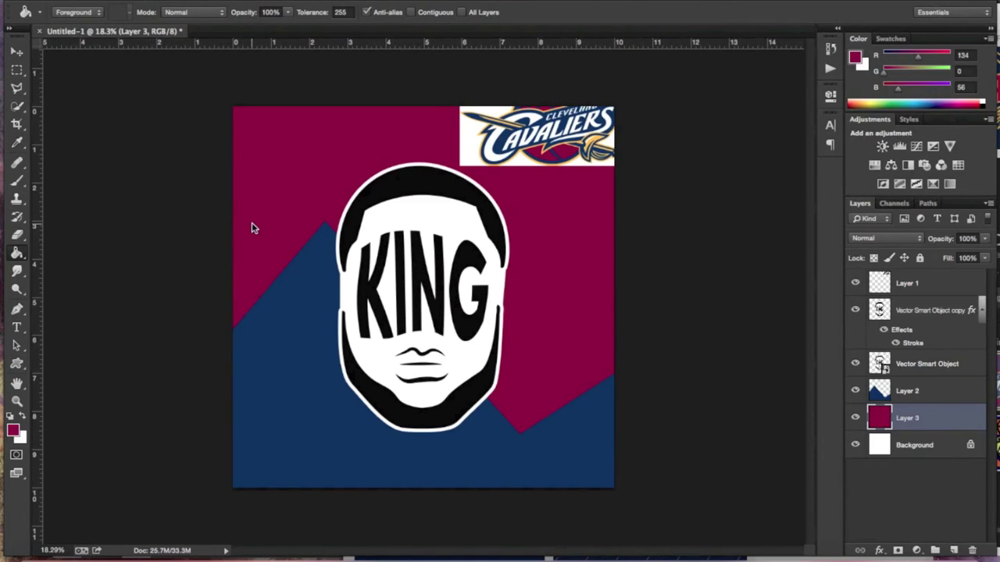
# Step: Hide the Cavaliers logo layer and add a new layer for navy splatter with the Brush tool
pyautogui.click(855, 283)
pyautogui.click(953, 550)
pyautogui.hotkey('ctrl', ']')
pyautogui.press('b')
pyautogui.click(62, 11)
# Step: Stamp navy splatter with 2500 splatter brushes at the top-left and lower right
pyautogui.click(651, 305)
pyautogui.click(62, 11)
pyautogui.click(100, 160)
pyautogui.click(258, 171)
pyautogui.click(63, 12)
pyautogui.click(76, 187)
pyautogui.click(495, 447)
# Step: Stamp a large diagonal navy splash behind the face with the 2444 splatter brush
pyautogui.click(63, 12)
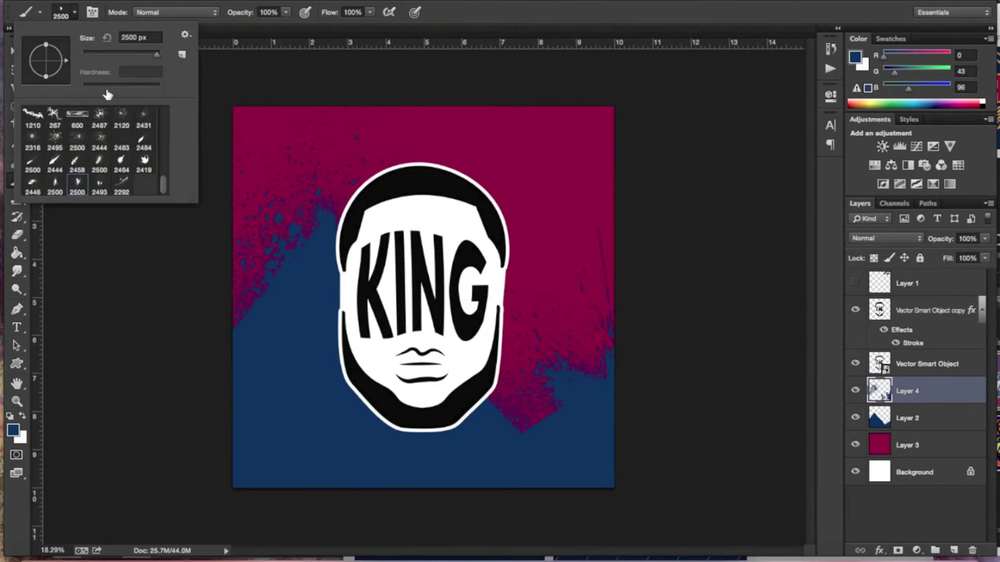
pyautogui.click(54, 160)
pyautogui.click(531, 422)
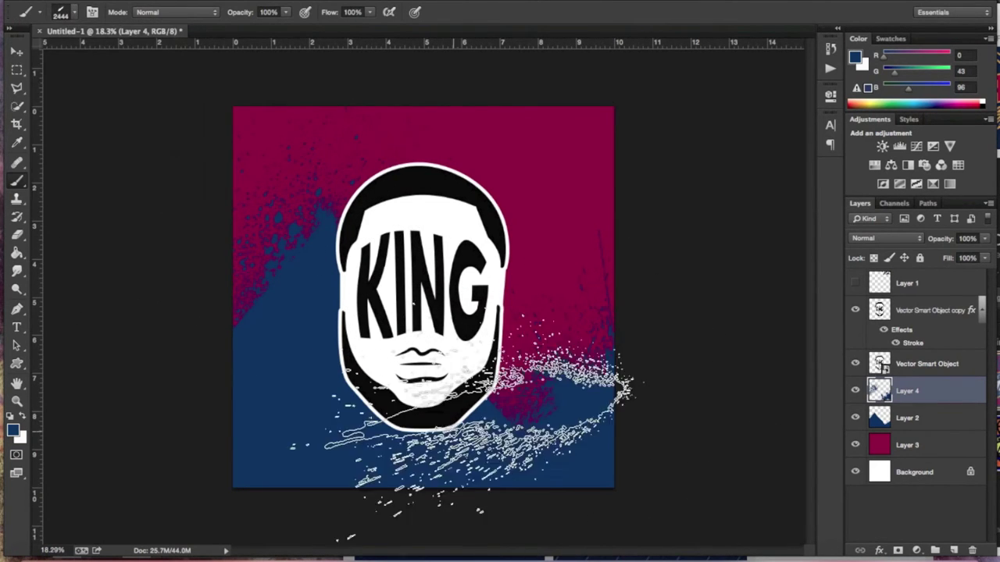
pyautogui.click(379, 289)
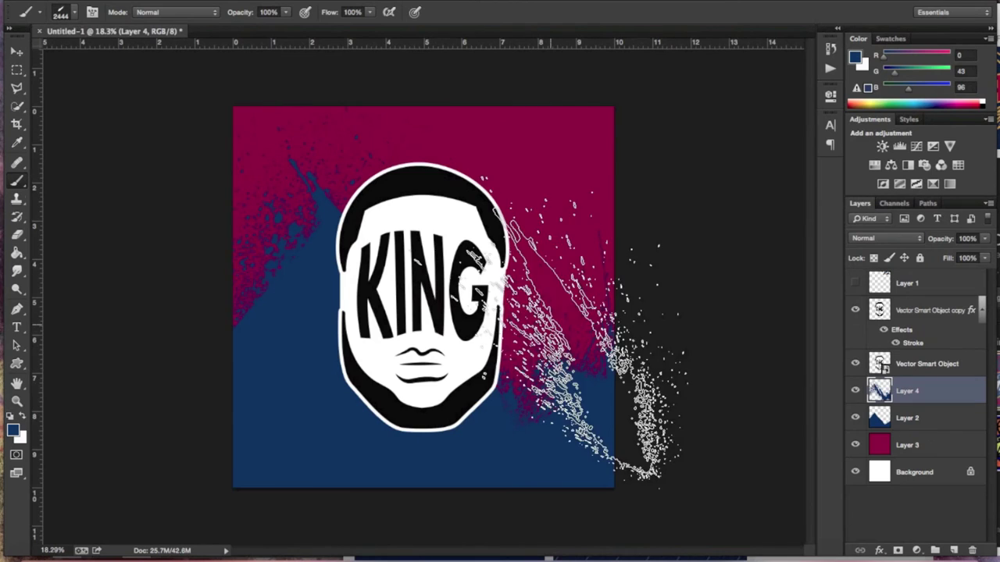
pyautogui.click(62, 12)
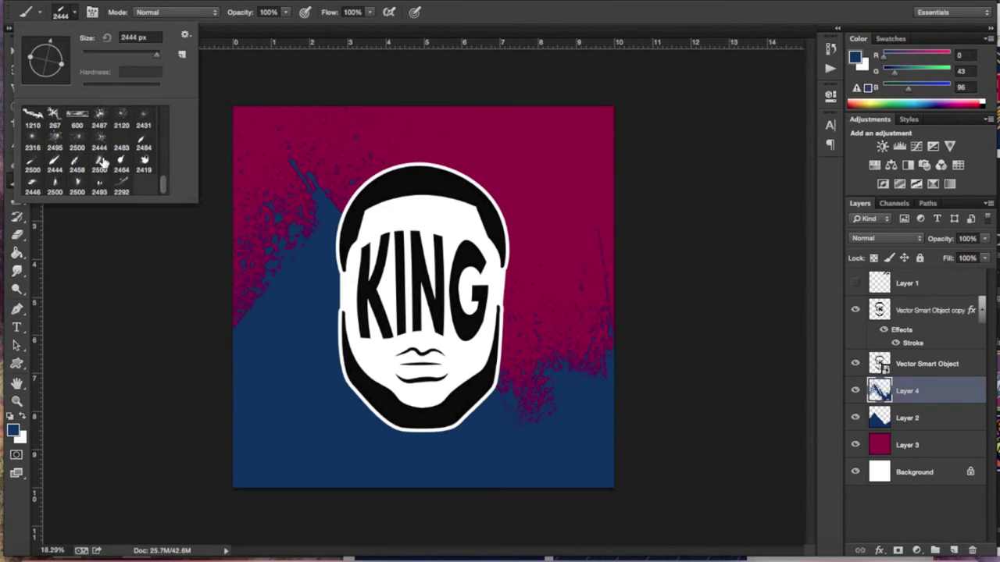
pyautogui.doubleClick(74, 186)
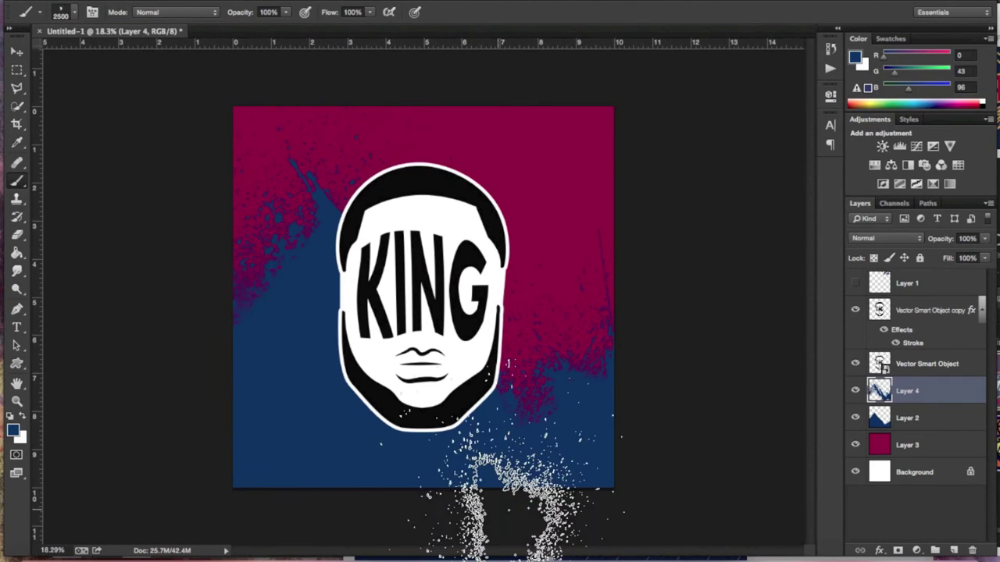
# Step: On a new layer, stamp maroon splatter with the 2464 splat brush
pyautogui.click(951, 551)
pyautogui.keyDown('alt'); pyautogui.click(556, 156); pyautogui.keyUp('alt')
pyautogui.click(74, 11)
pyautogui.click(517, 338)
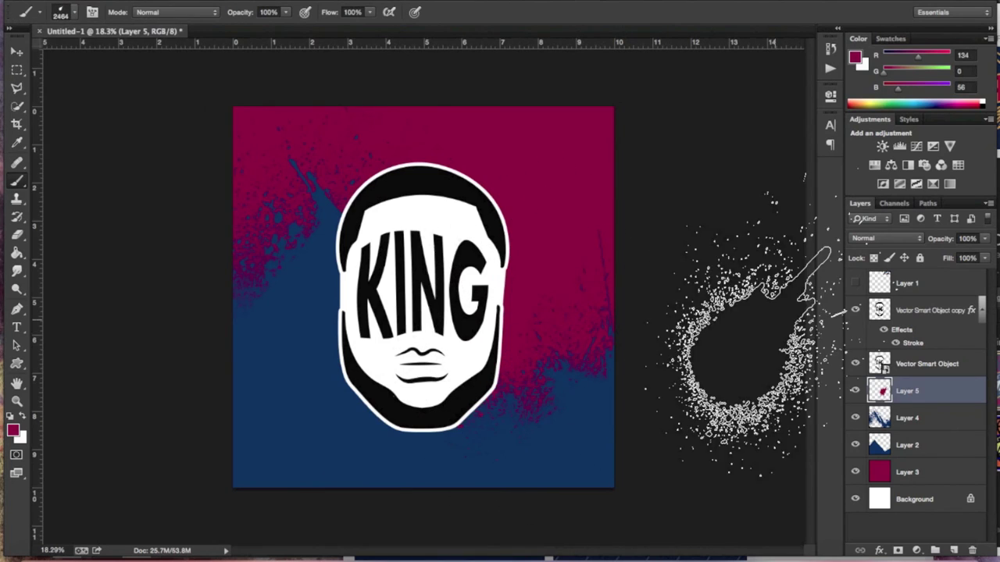
pyautogui.click(75, 12)
pyautogui.click(406, 149)
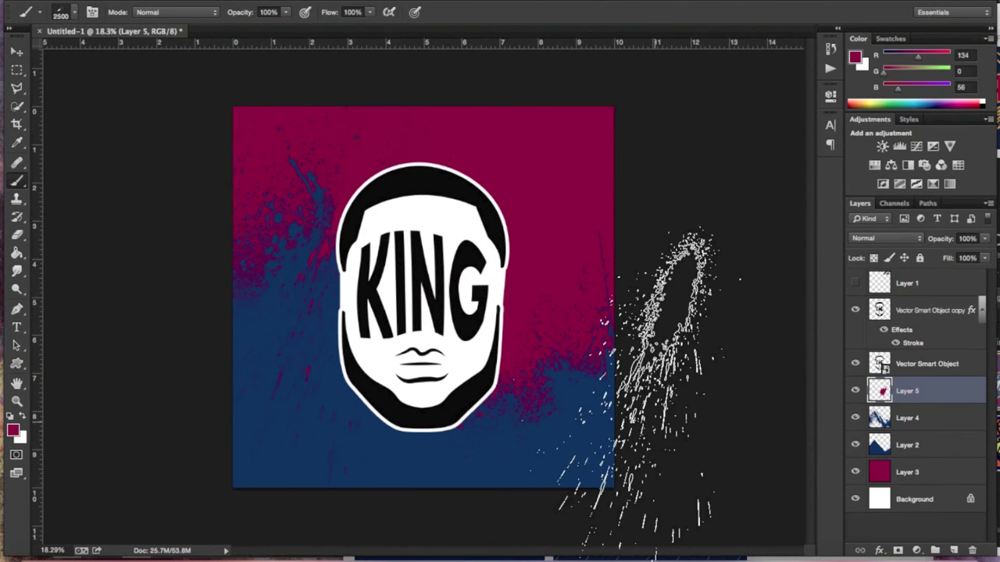
# Step: Set the 06_ink_splat brush to 3800 px with sampled navy, and add Layer 6 for navy splatter
pyautogui.click(75, 12)
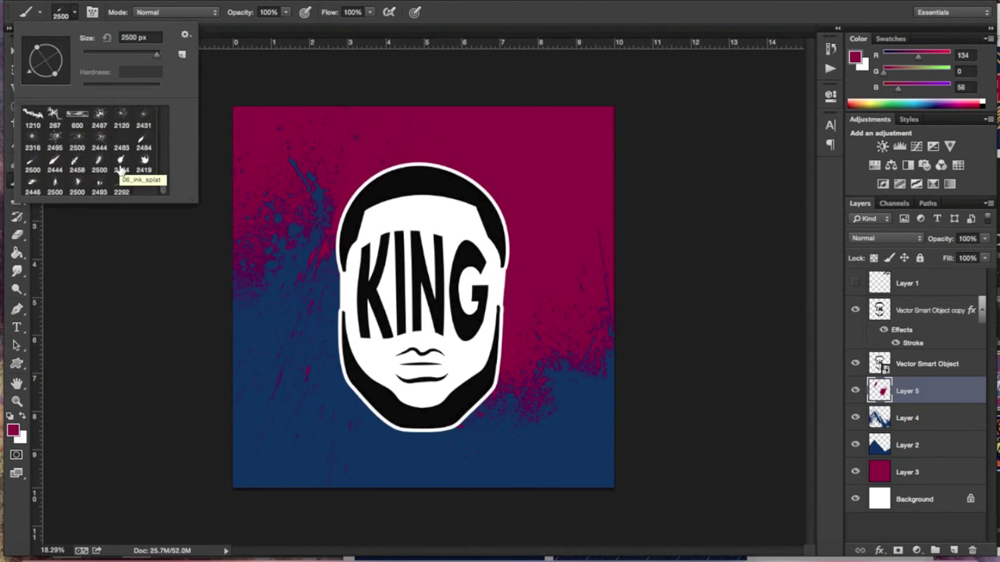
pyautogui.click(791, 340)
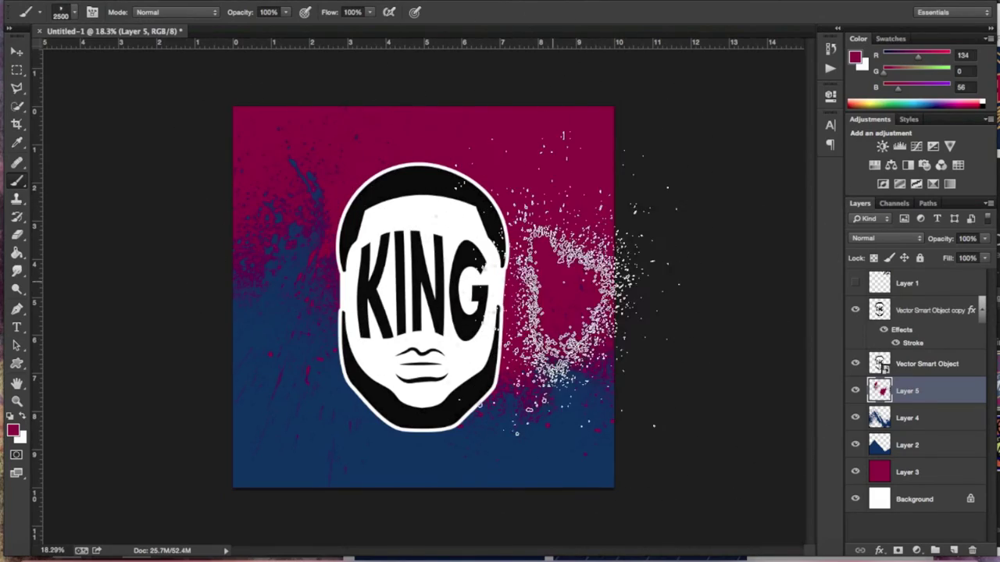
pyautogui.press(']')
pyautogui.press(']')
pyautogui.press(']')
pyautogui.keyDown('alt'); pyautogui.click(484, 472); pyautogui.keyUp('alt')
pyautogui.hotkey('alt', '[')
pyautogui.press(']')
pyautogui.press(']')
pyautogui.press(']')
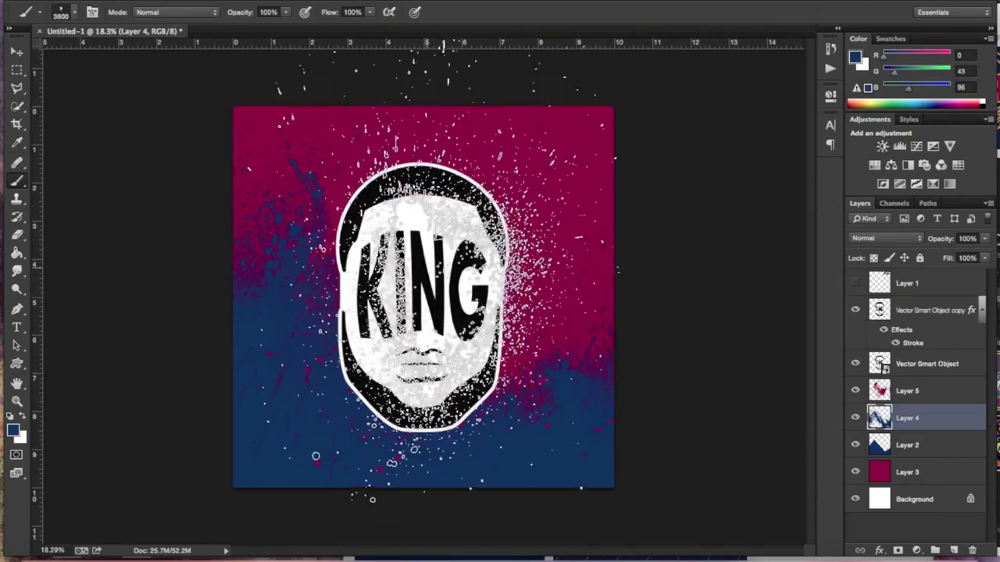
pyautogui.hotkey('ctrl', 'shift', 'alt', 'n')
pyautogui.click(515, 281)
pyautogui.click(905, 312)
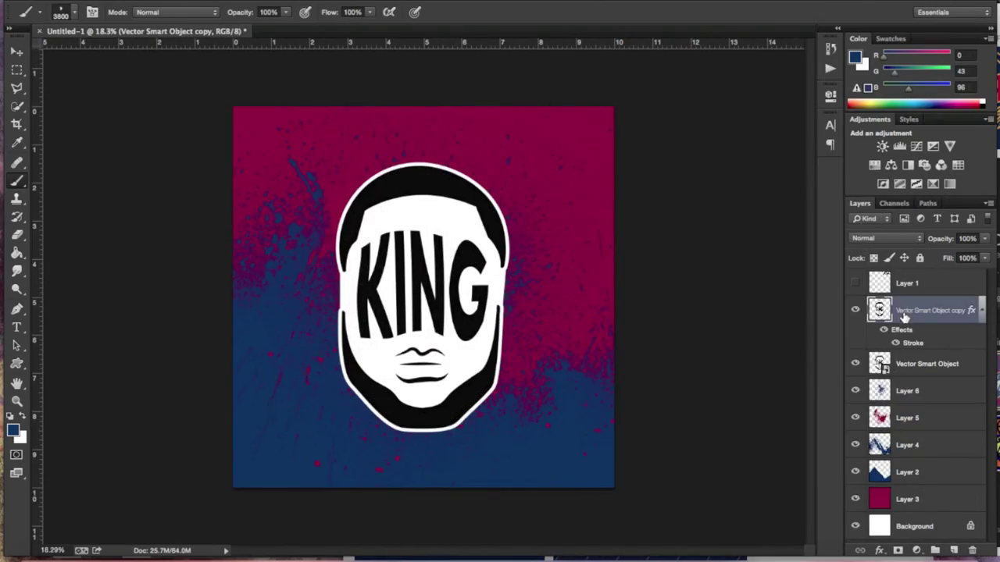
# Step: Select both face layers and scale them down together with Free Transform
pyautogui.keyDown('shift'); pyautogui.click(906, 364); pyautogui.keyUp('shift')
pyautogui.hotkey('ctrl', 't')
pyautogui.moveTo(510, 164); pyautogui.dragTo(495, 174)
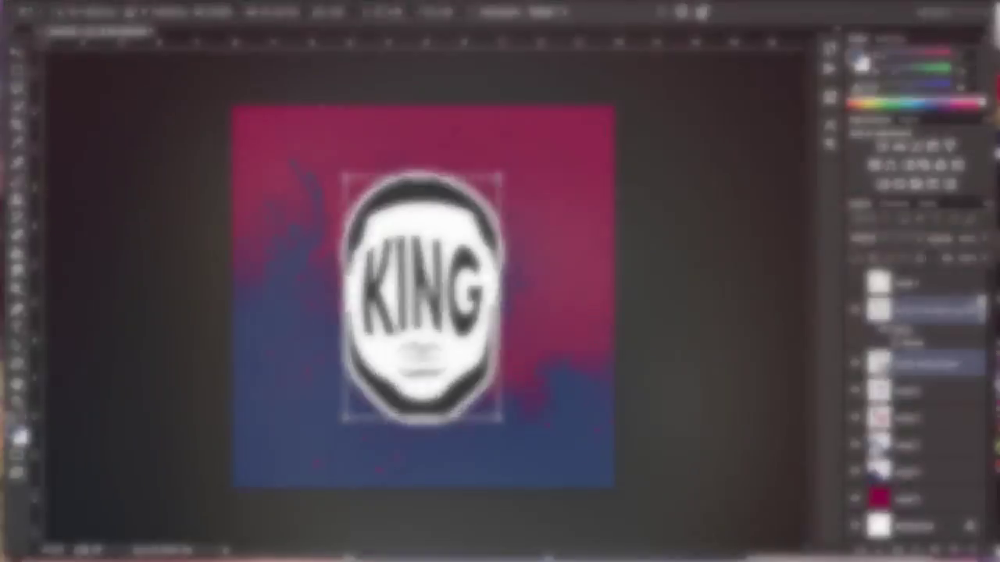